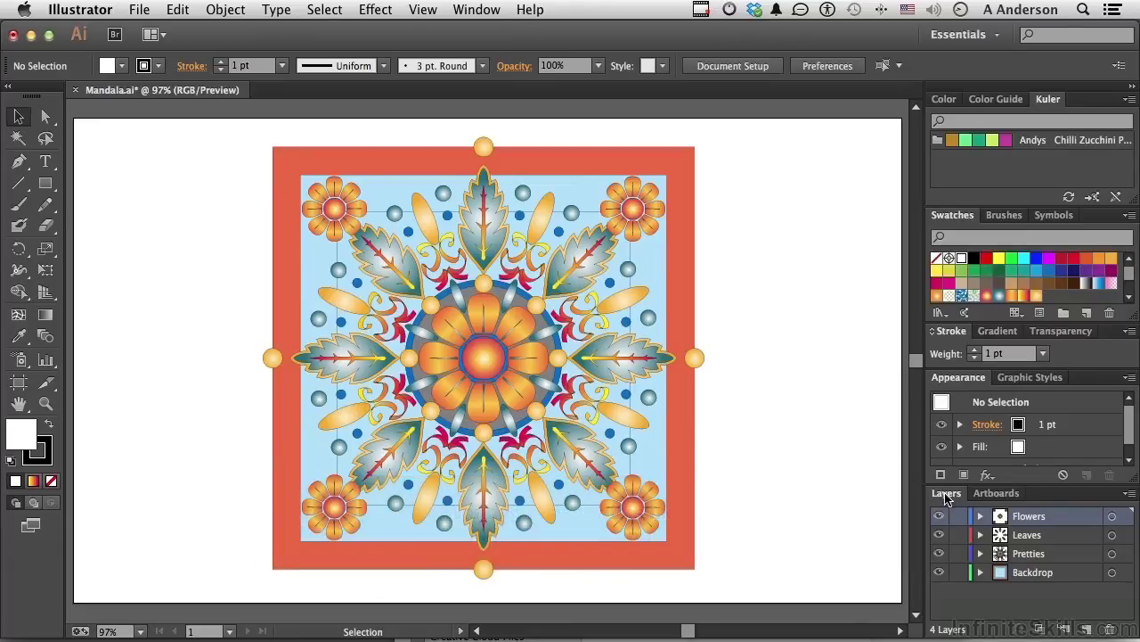
Drag the Layers panel out of the right-hand dock so it floats over the mandala
drag(947, 501, 693, 183)
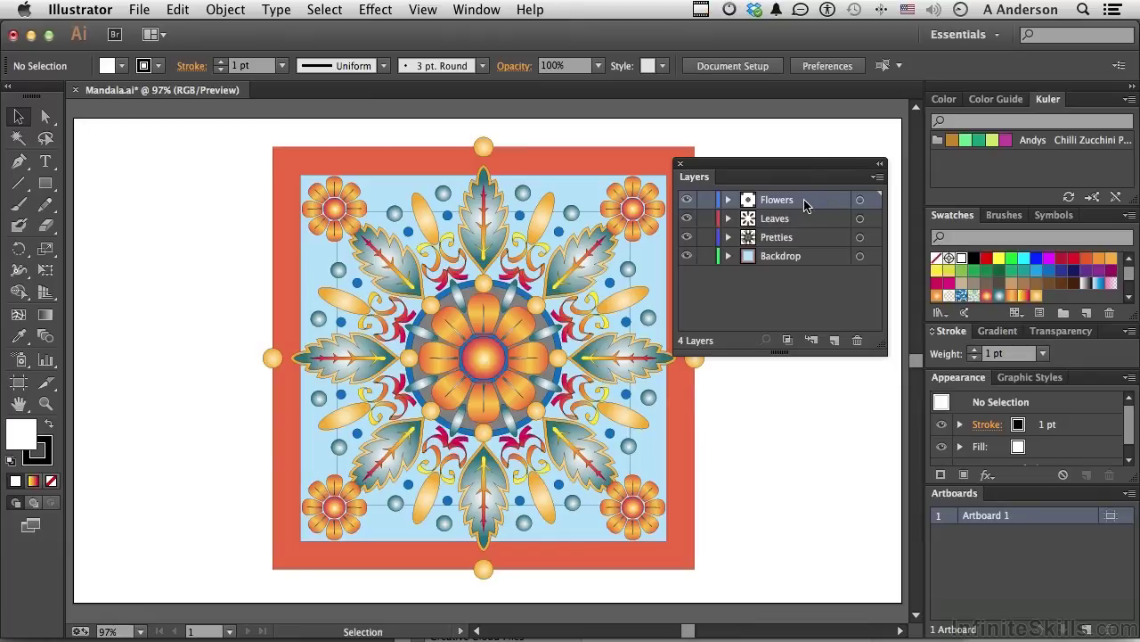
click(877, 178)
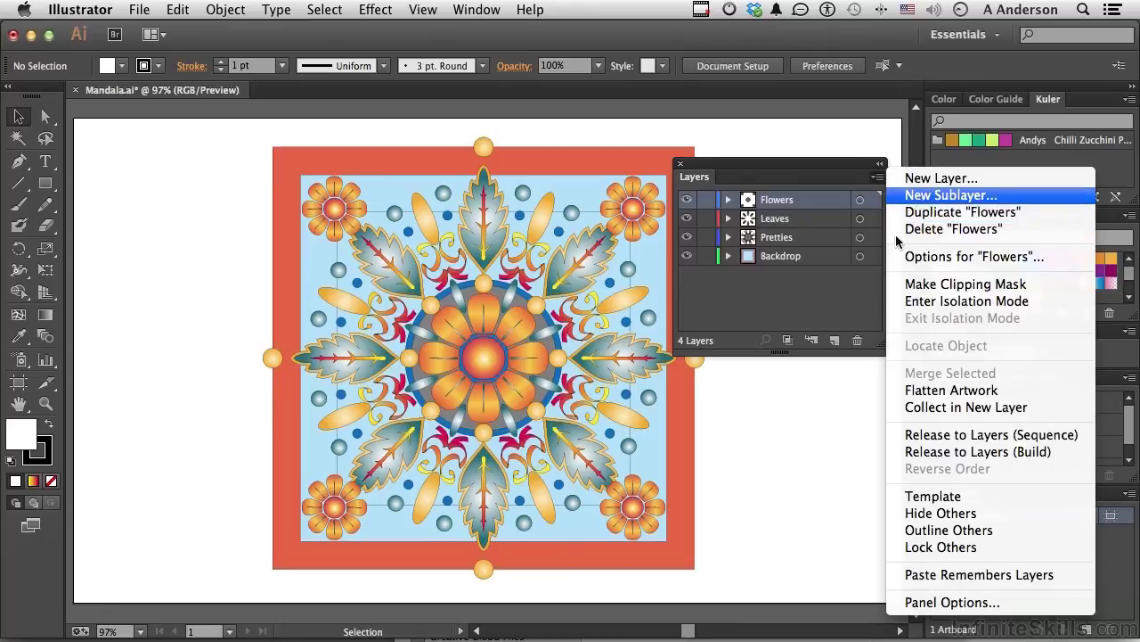
click(840, 321)
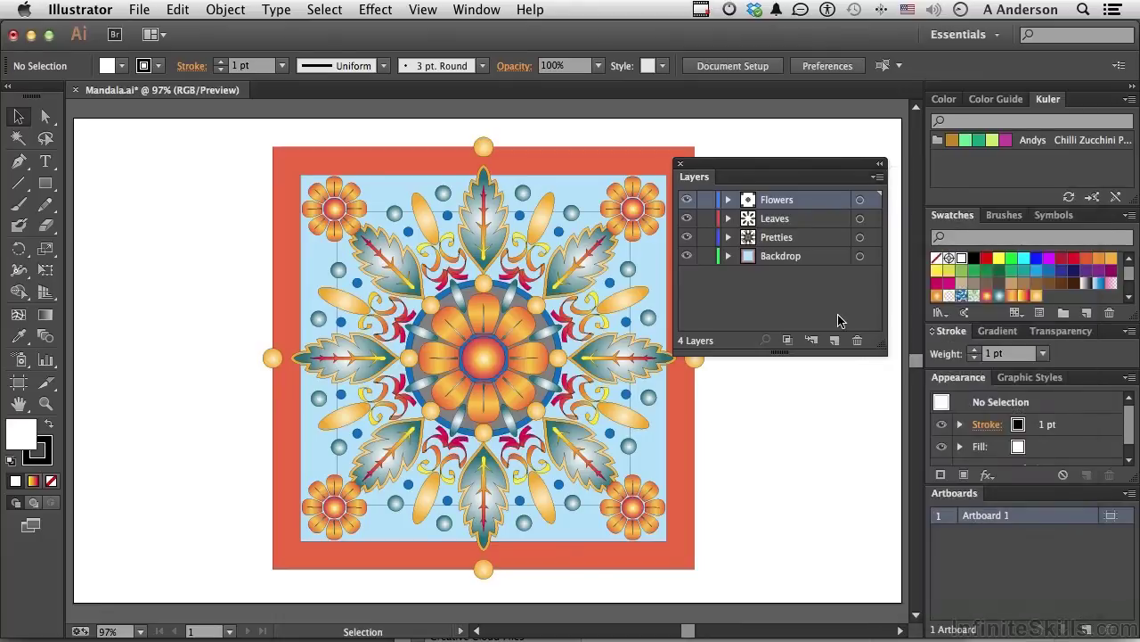
click(728, 201)
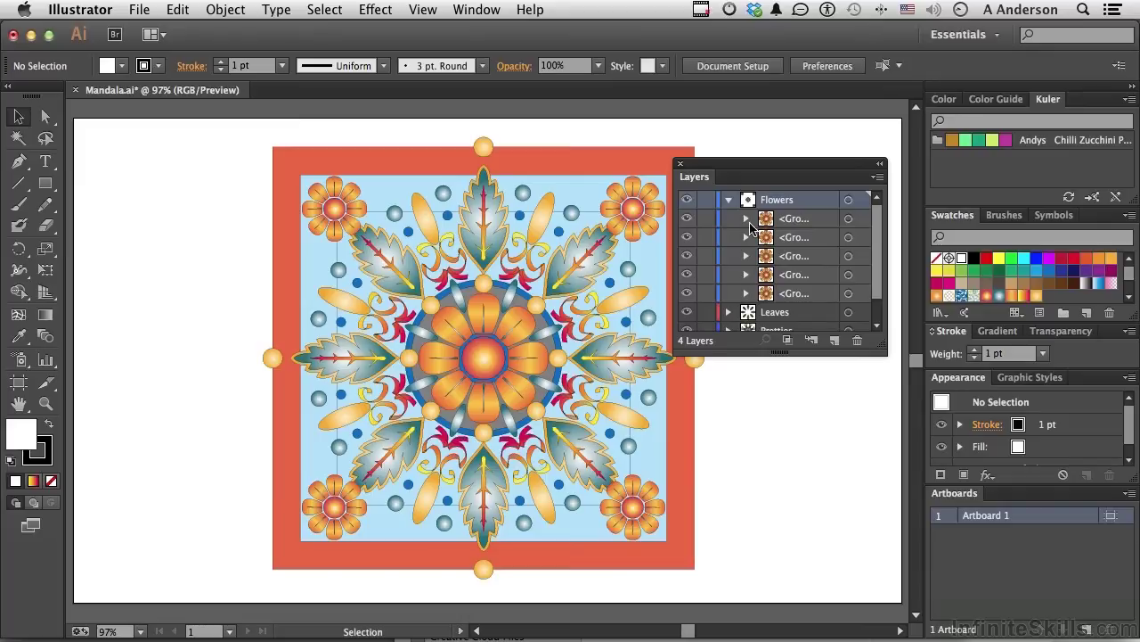
click(748, 221)
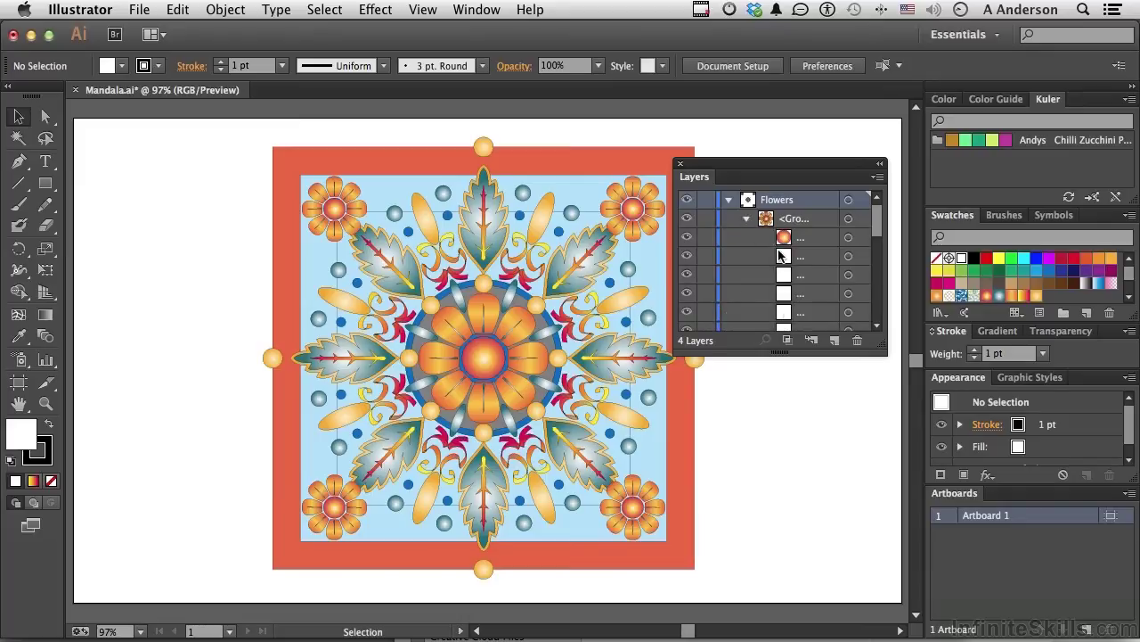
scroll(801, 274, down, 2)
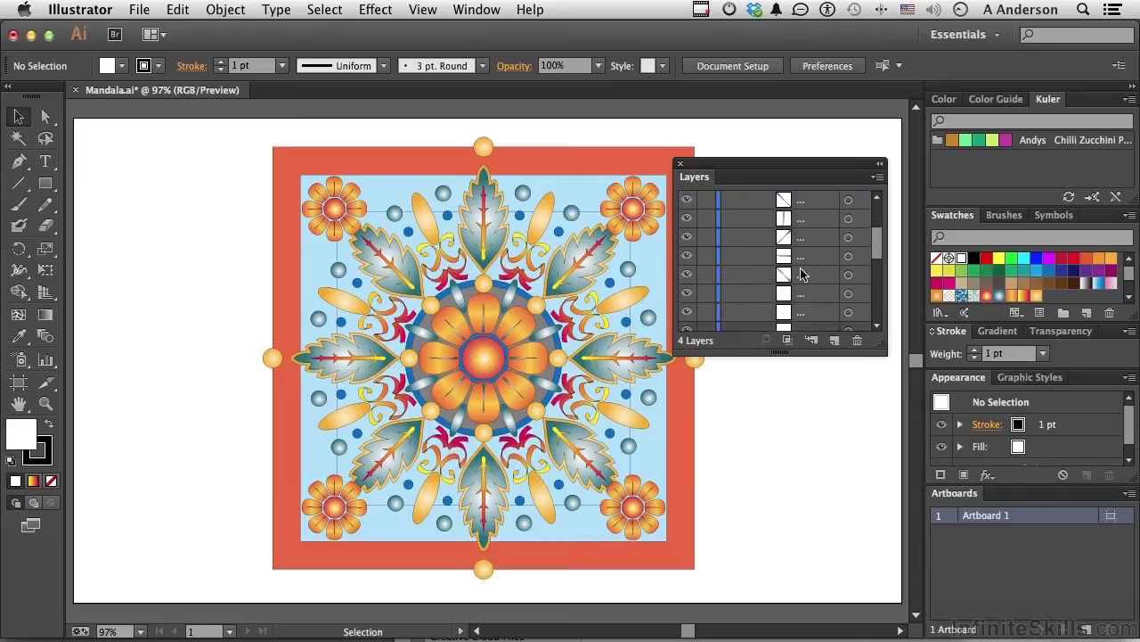
scroll(801, 274, down, 2)
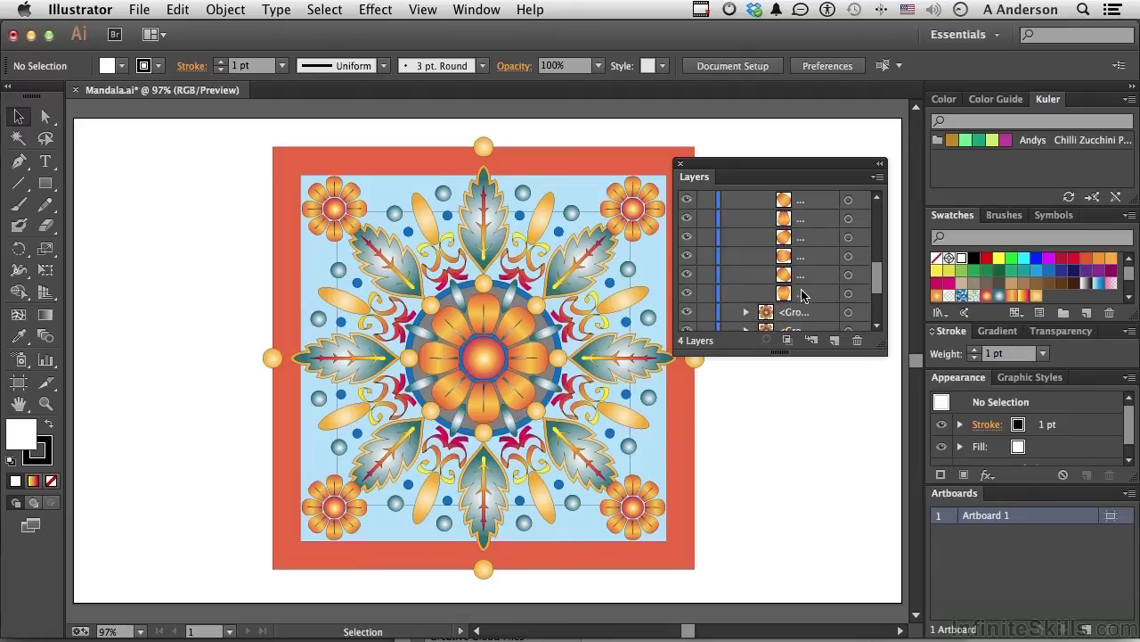
scroll(804, 279, up, 1)
scroll(802, 280, up, 3)
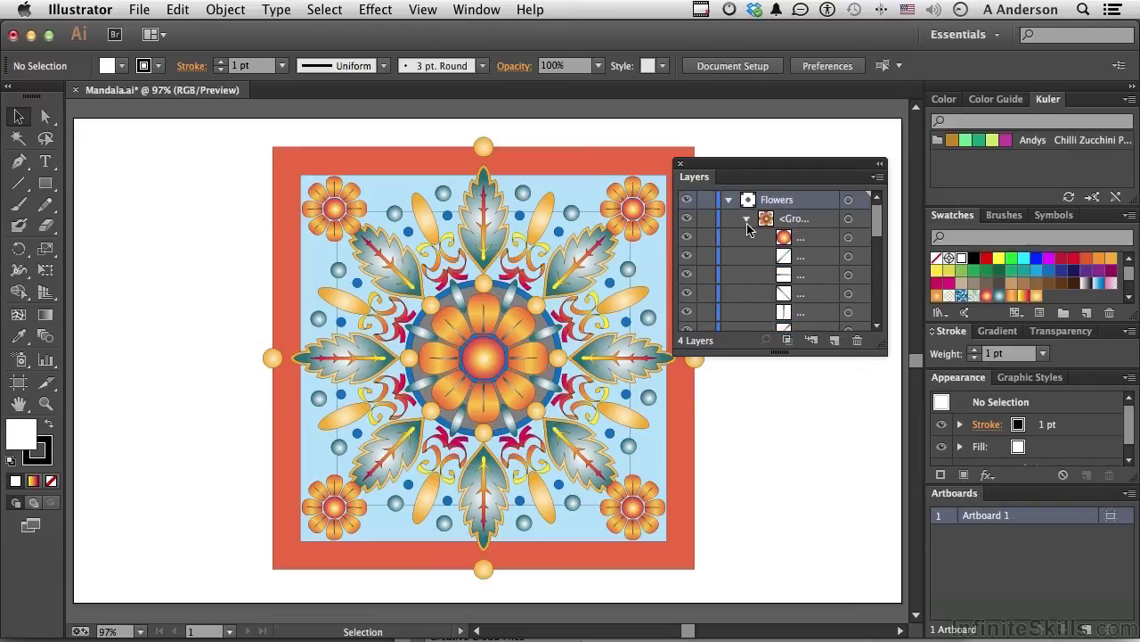
click(746, 220)
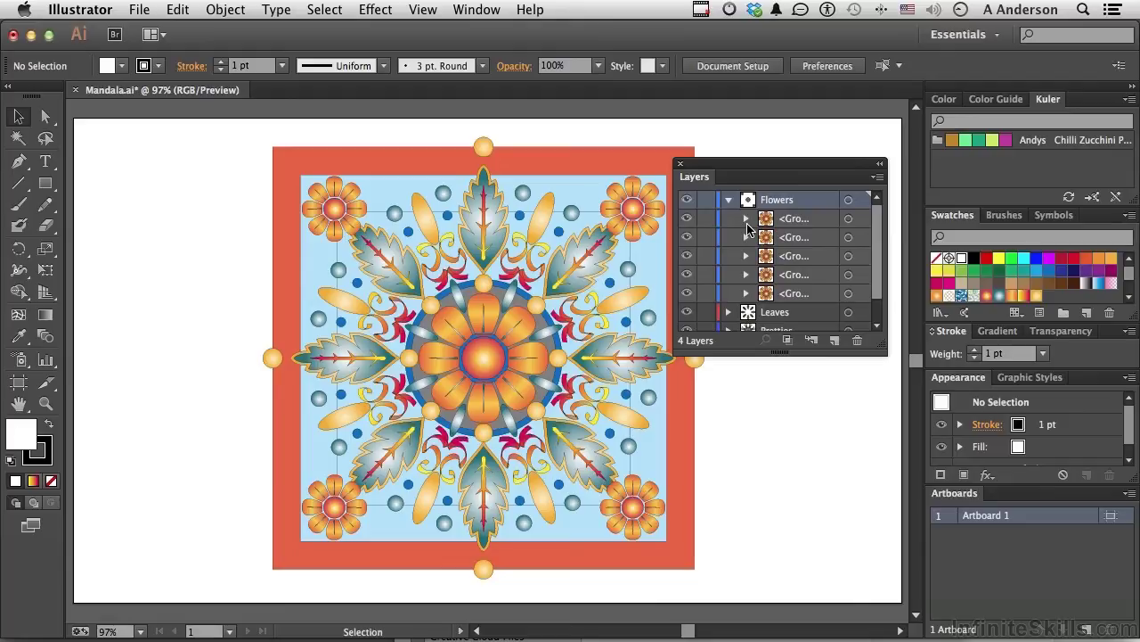
click(728, 201)
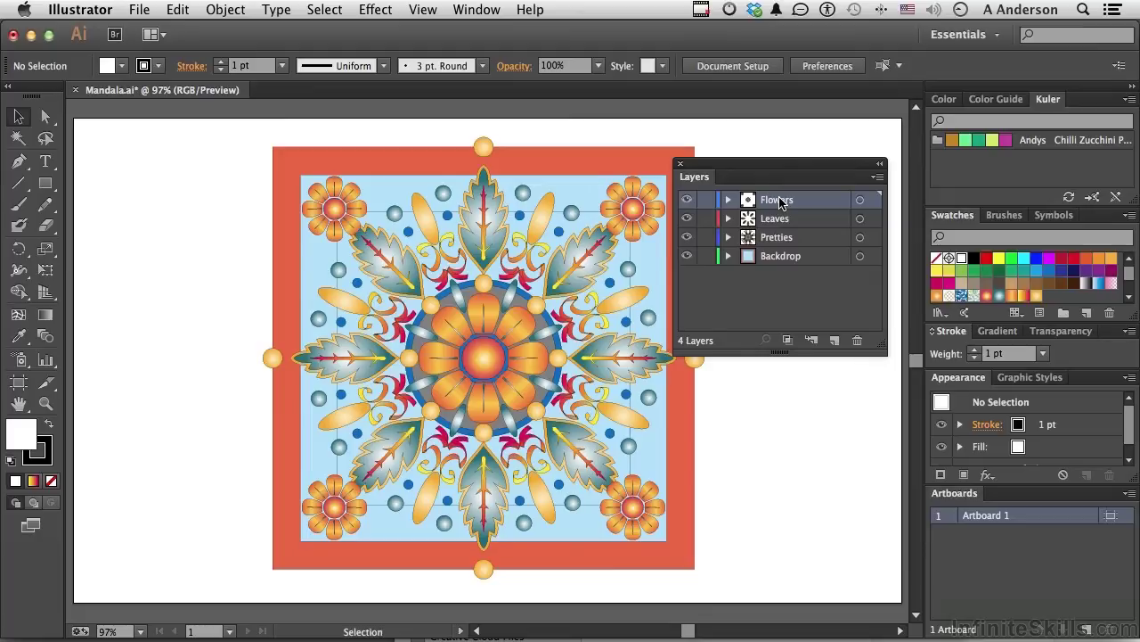
click(878, 177)
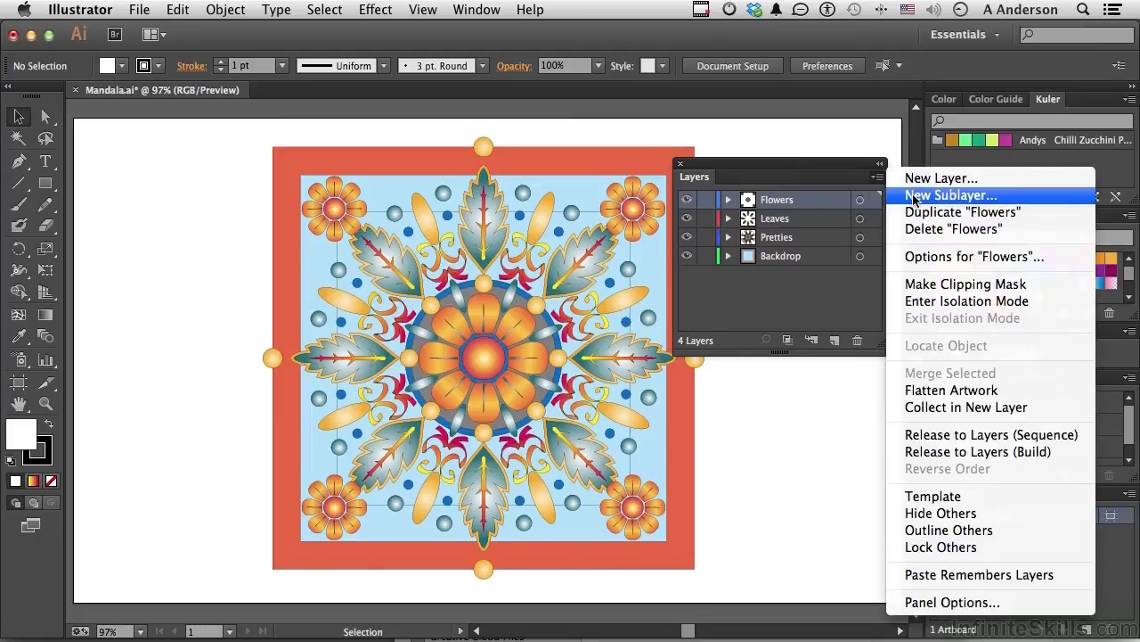
click(910, 195)
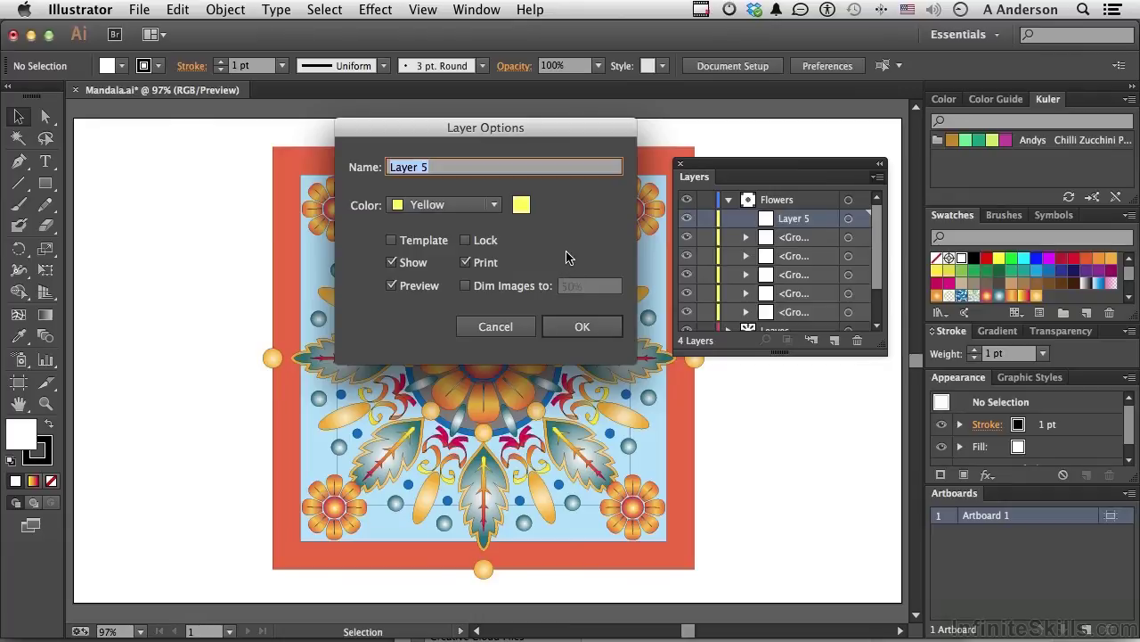
click(501, 327)
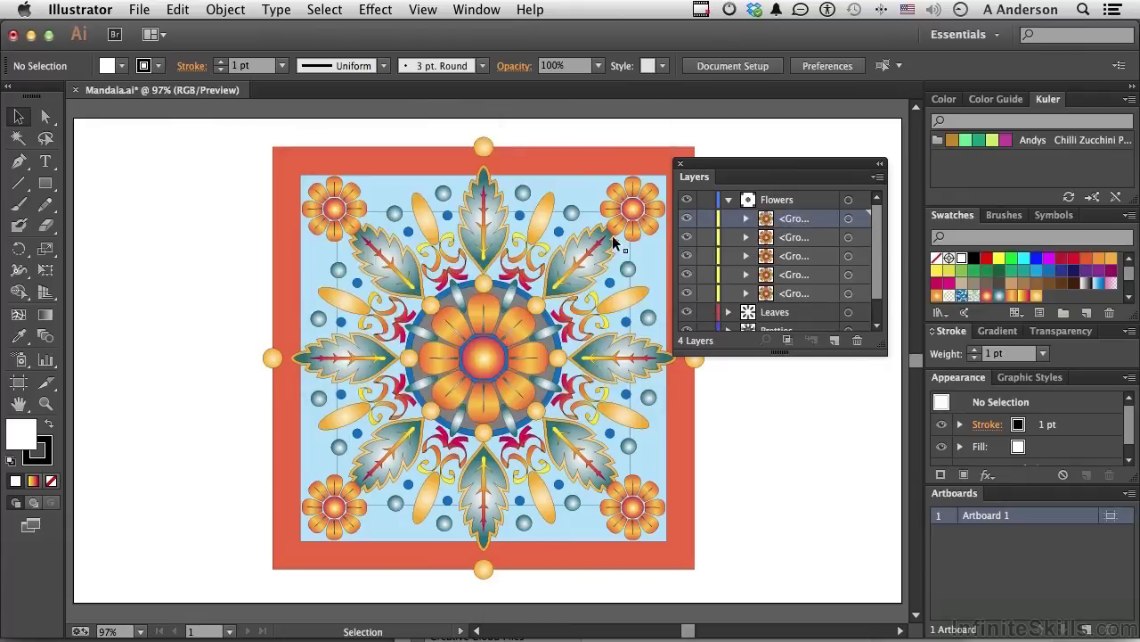
Collapse and select the Flowers layer, then choose Enter Isolation Mode from the panel menu
click(728, 201)
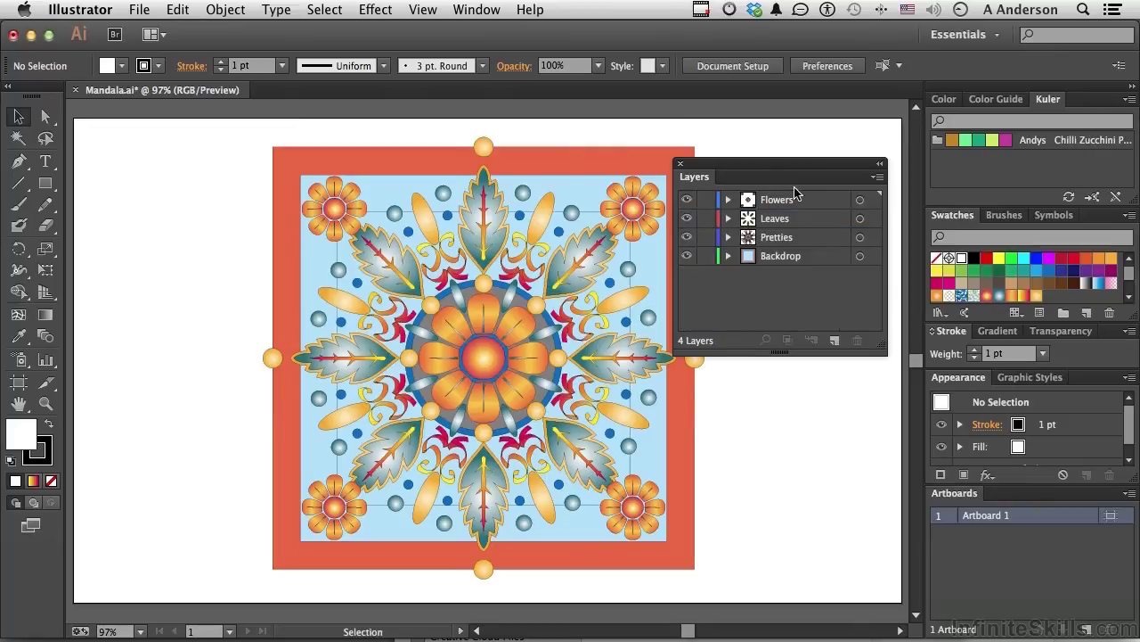
click(878, 176)
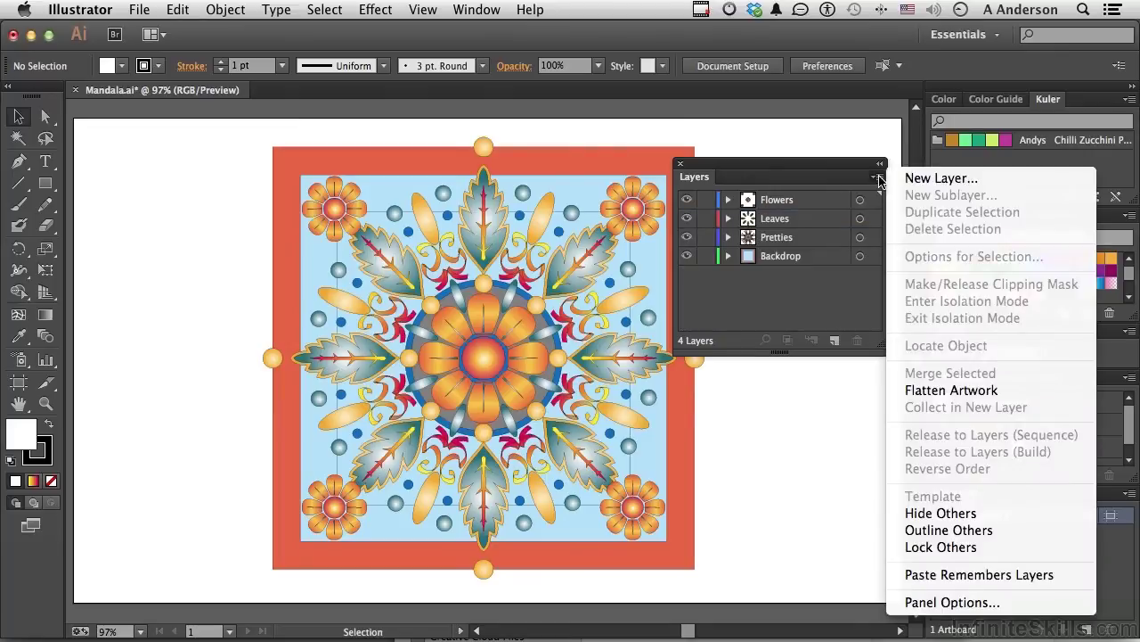
click(799, 209)
click(799, 208)
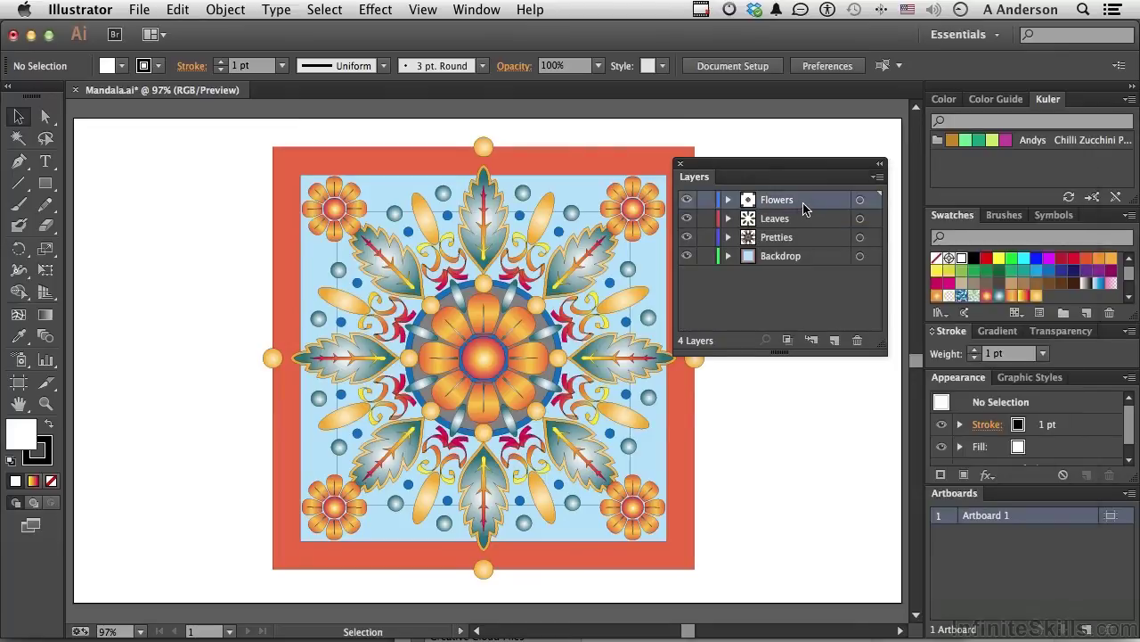
click(878, 176)
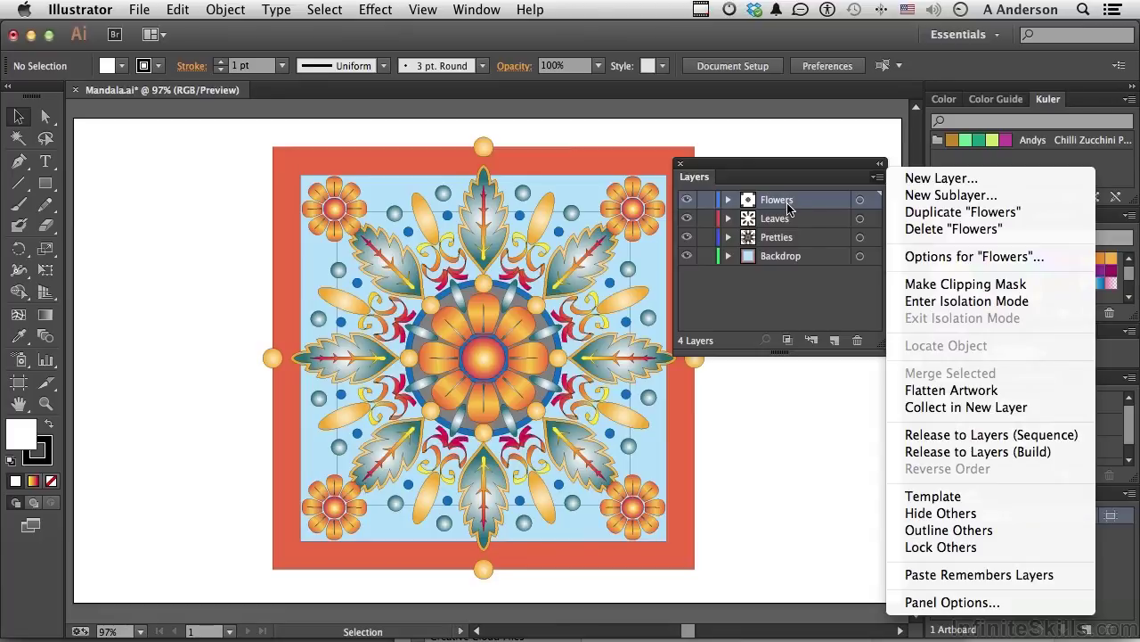
click(952, 301)
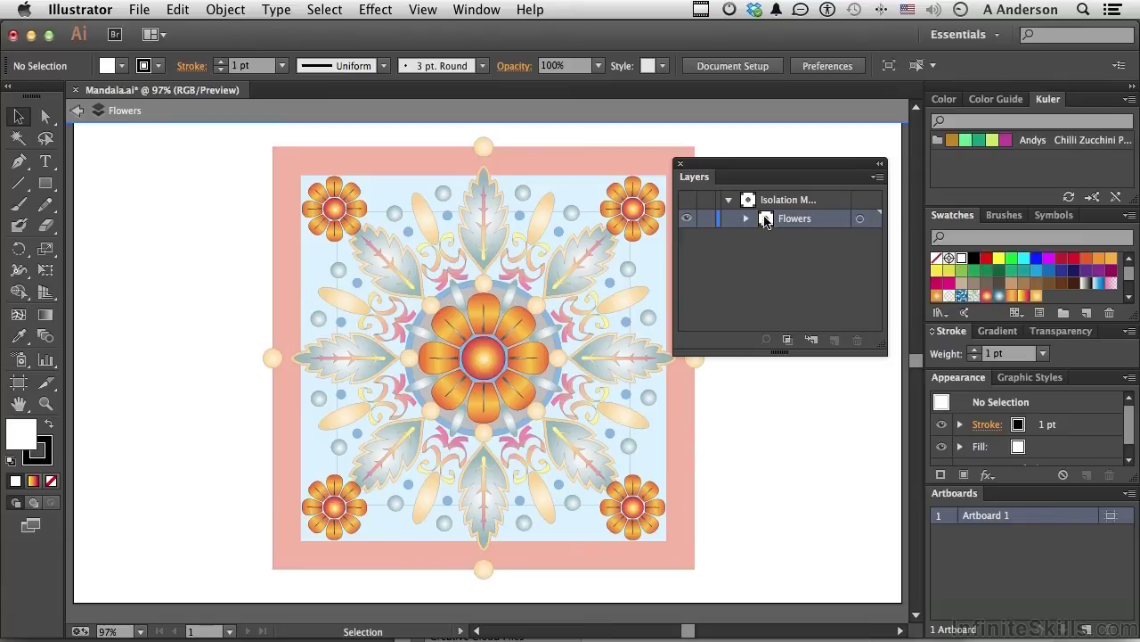
Exit Flowers isolation, then isolate and exit the centre flower group and the leaves group
click(878, 176)
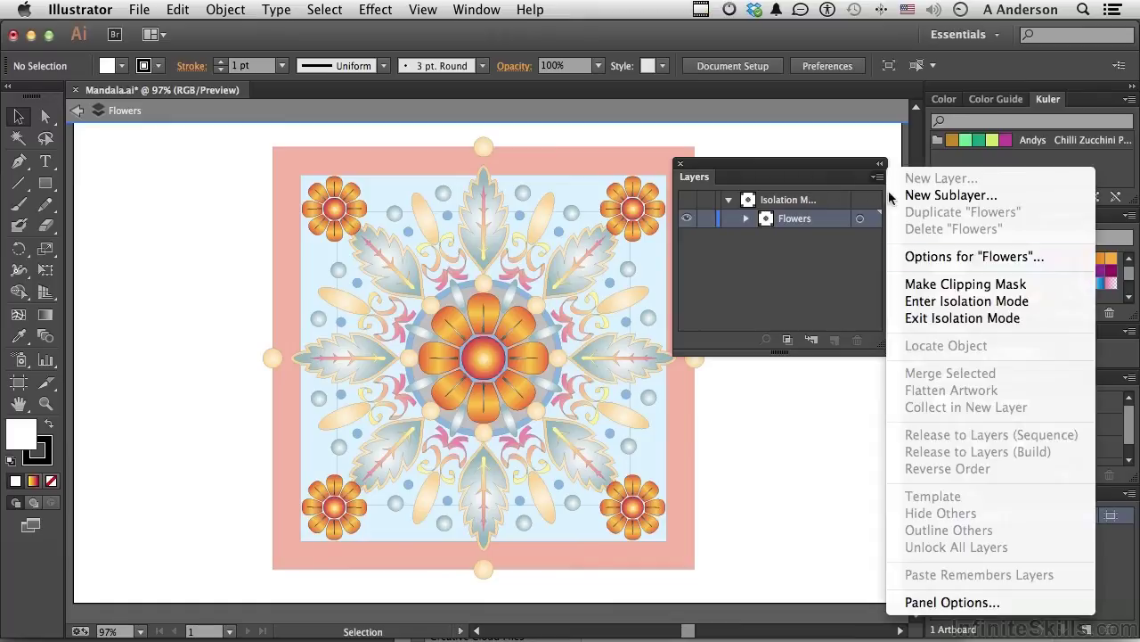
click(937, 319)
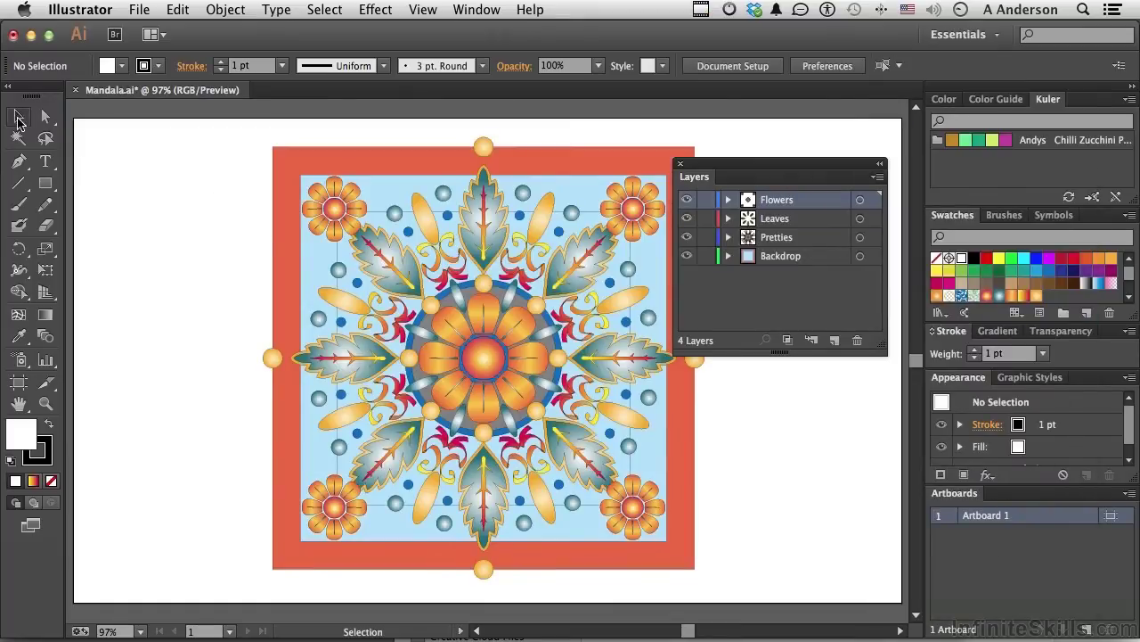
double_click(481, 353)
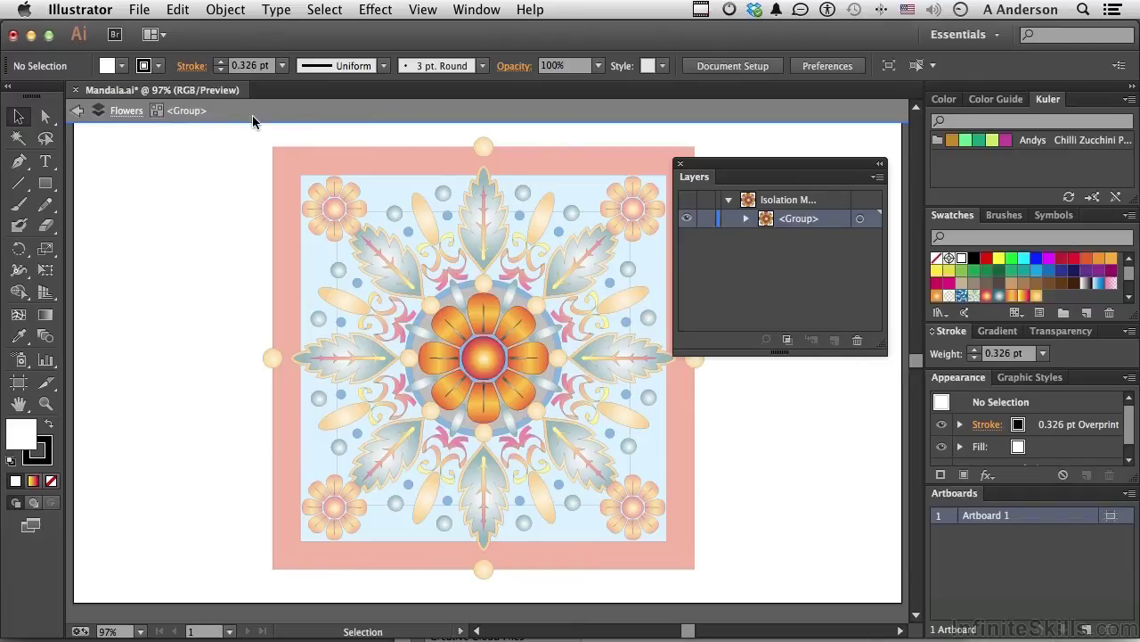
click(79, 116)
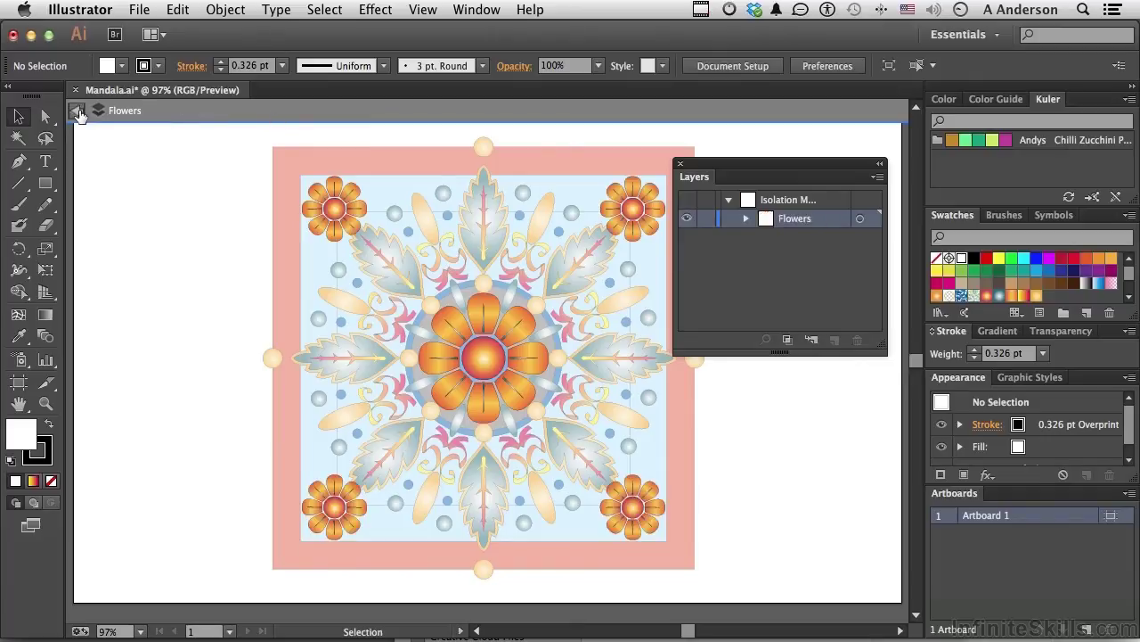
click(78, 116)
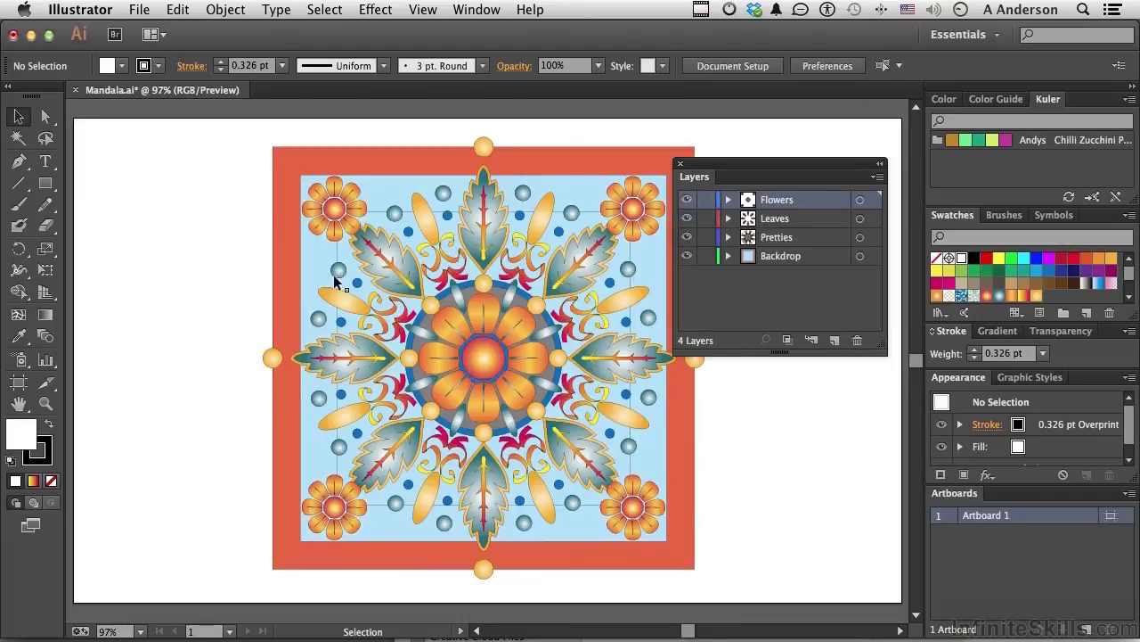
double_click(489, 227)
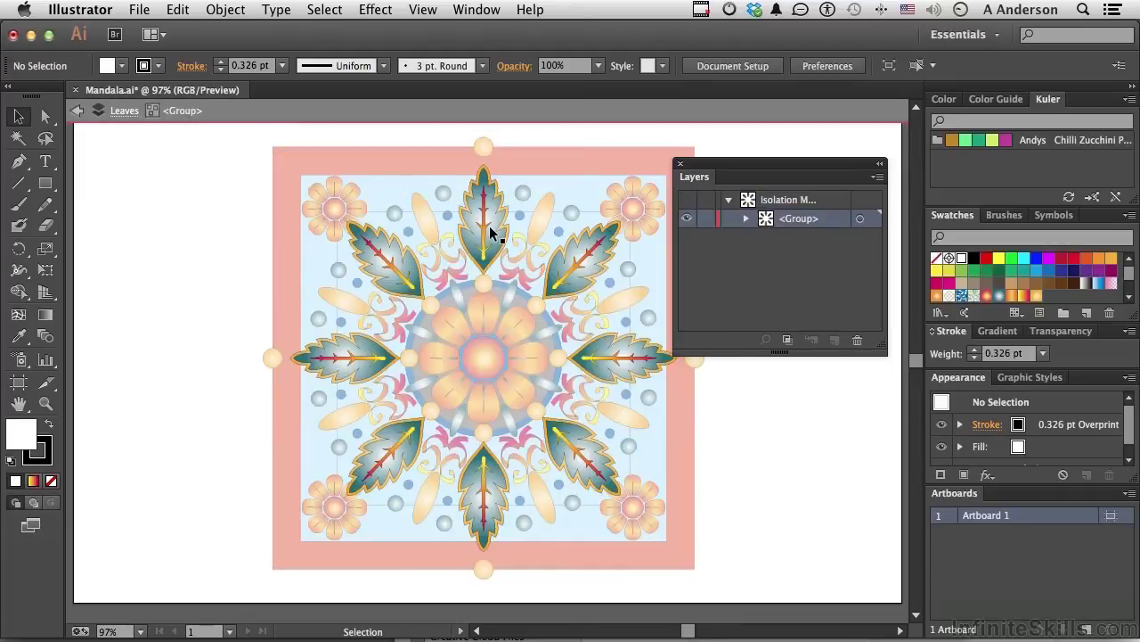
double_click(130, 164)
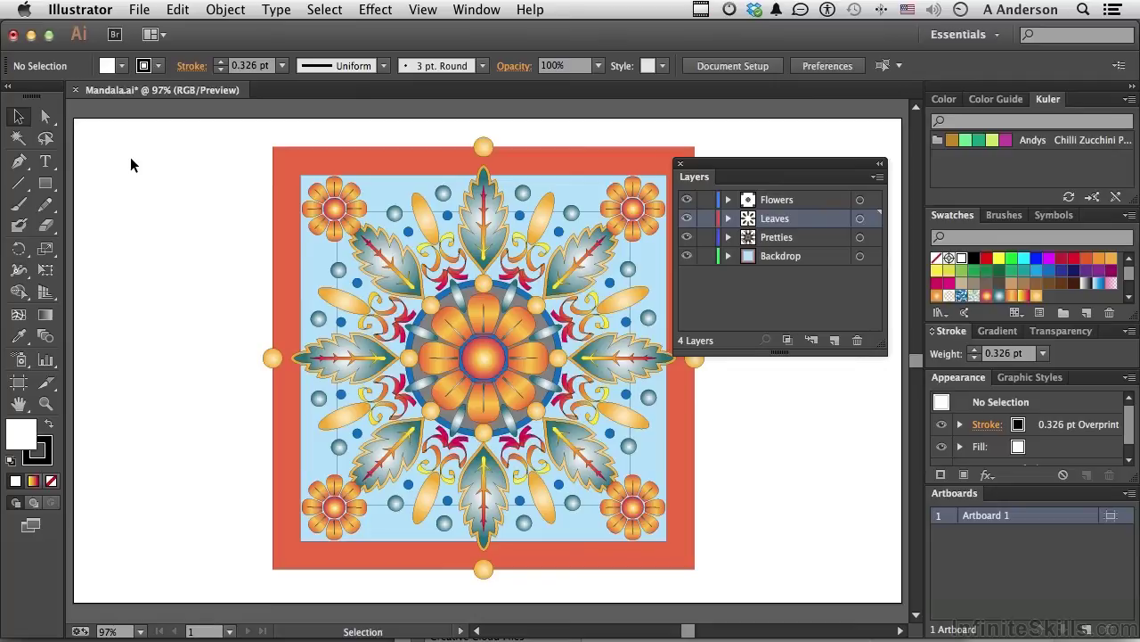
click(92, 10)
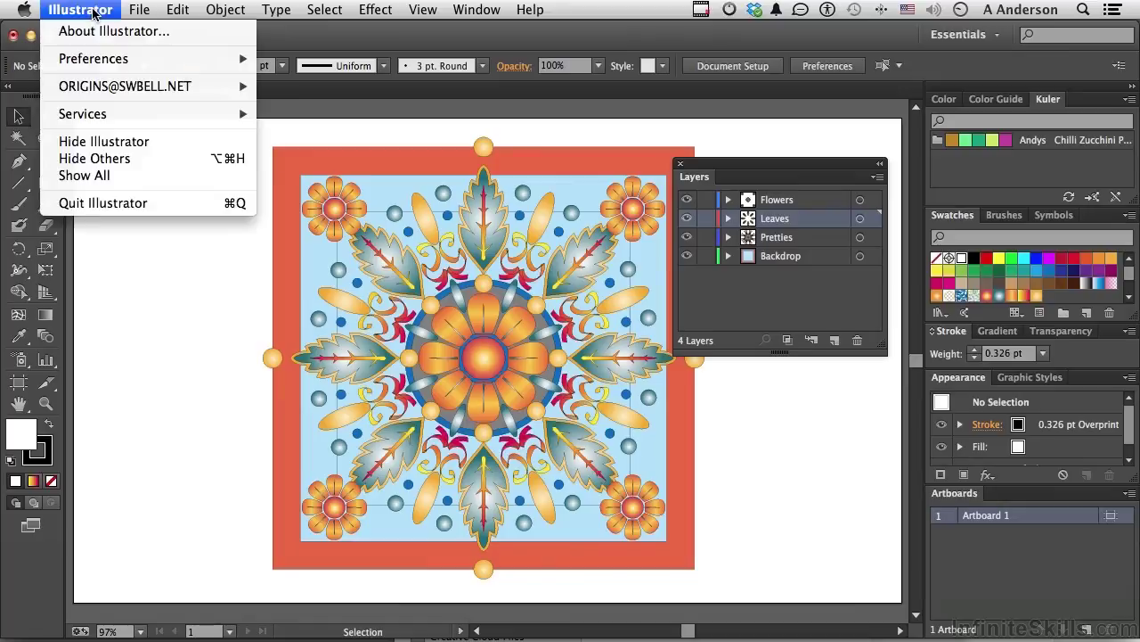
mouse_move(100, 59)
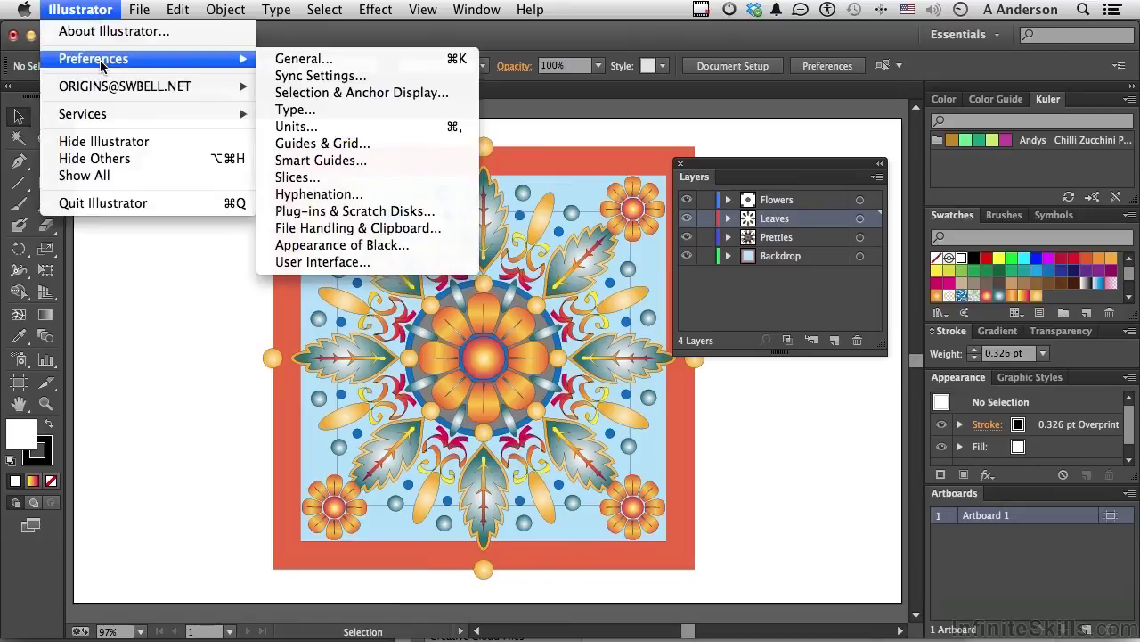
click(342, 57)
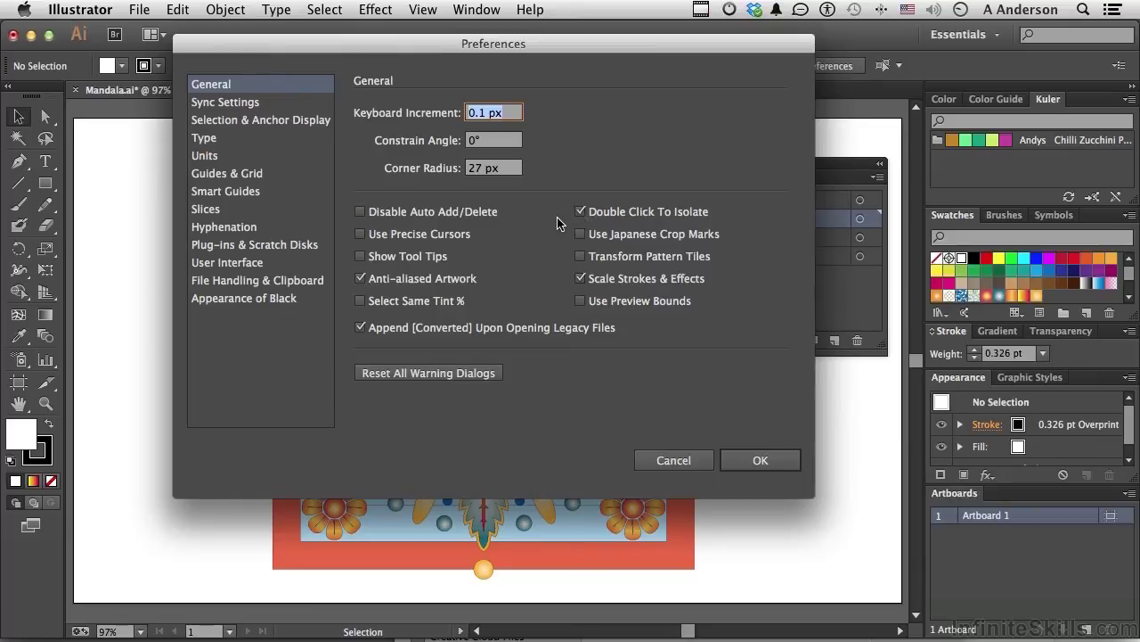
click(756, 462)
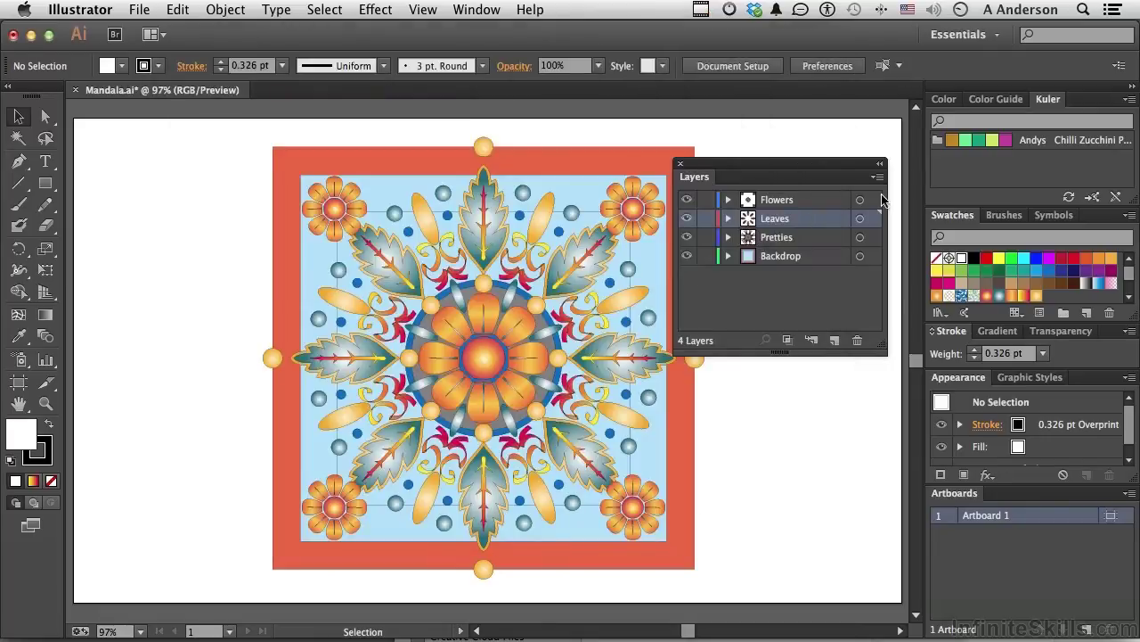
click(814, 198)
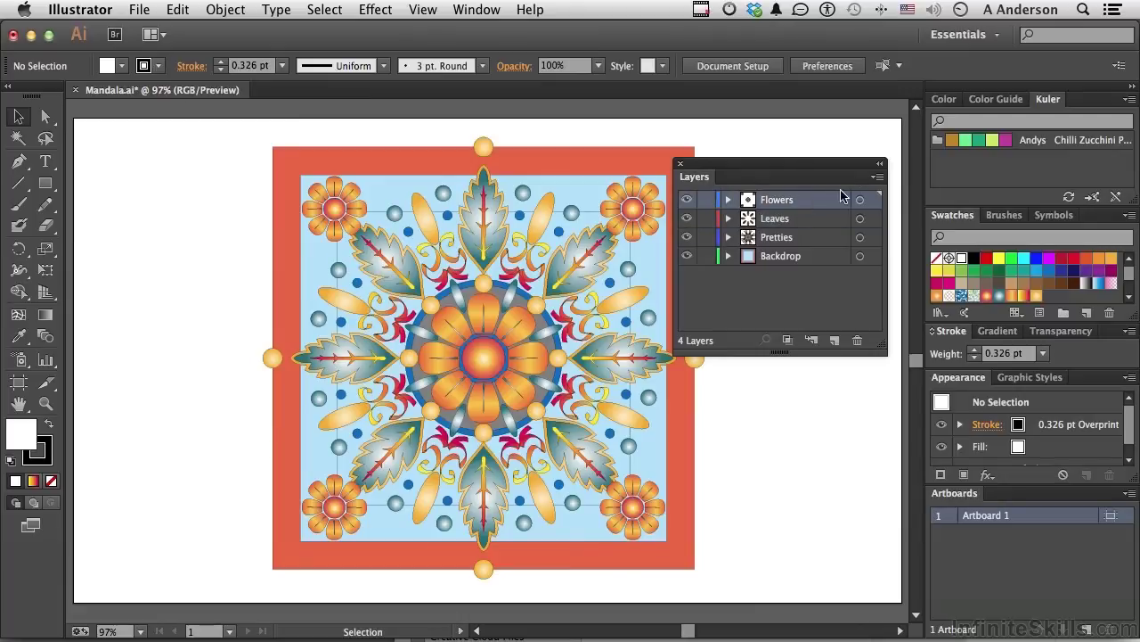
click(878, 177)
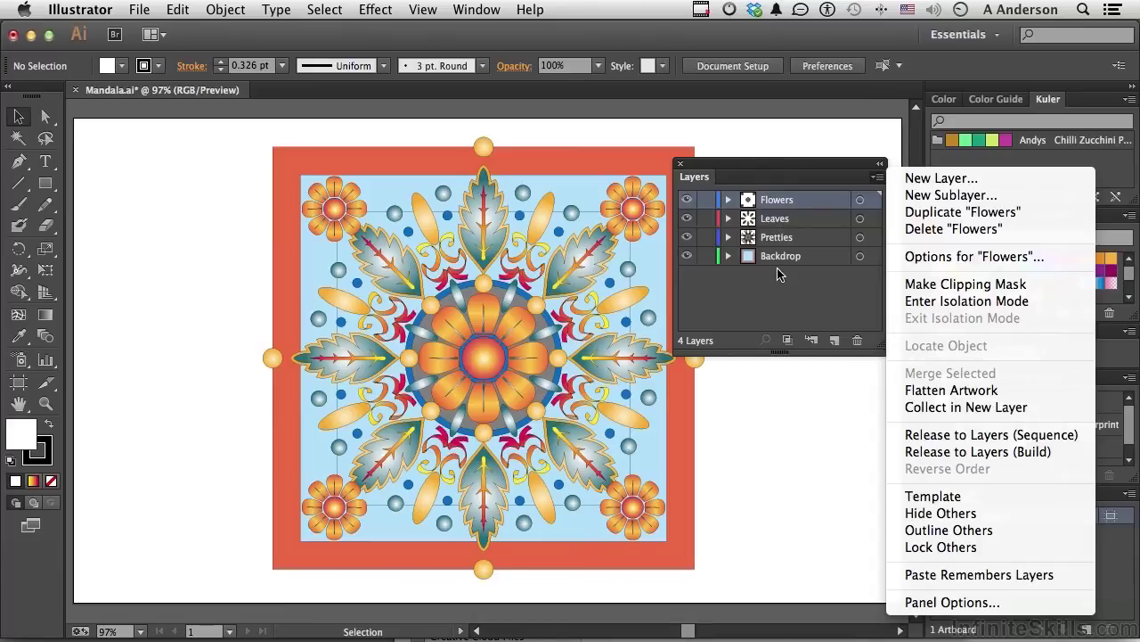
click(796, 433)
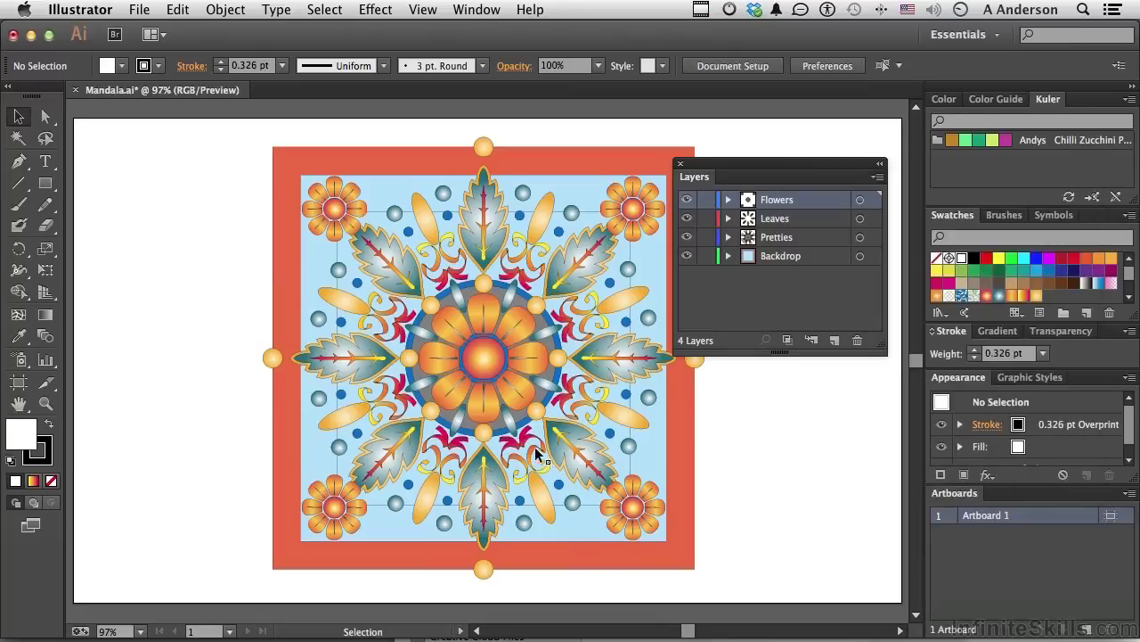
click(338, 445)
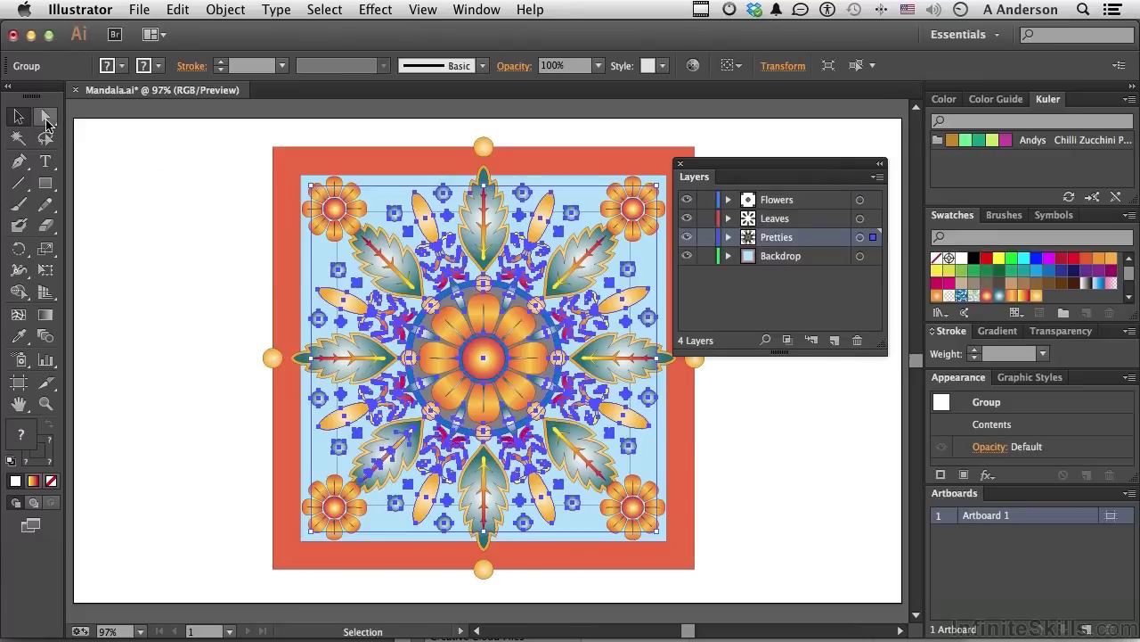
click(45, 116)
click(160, 245)
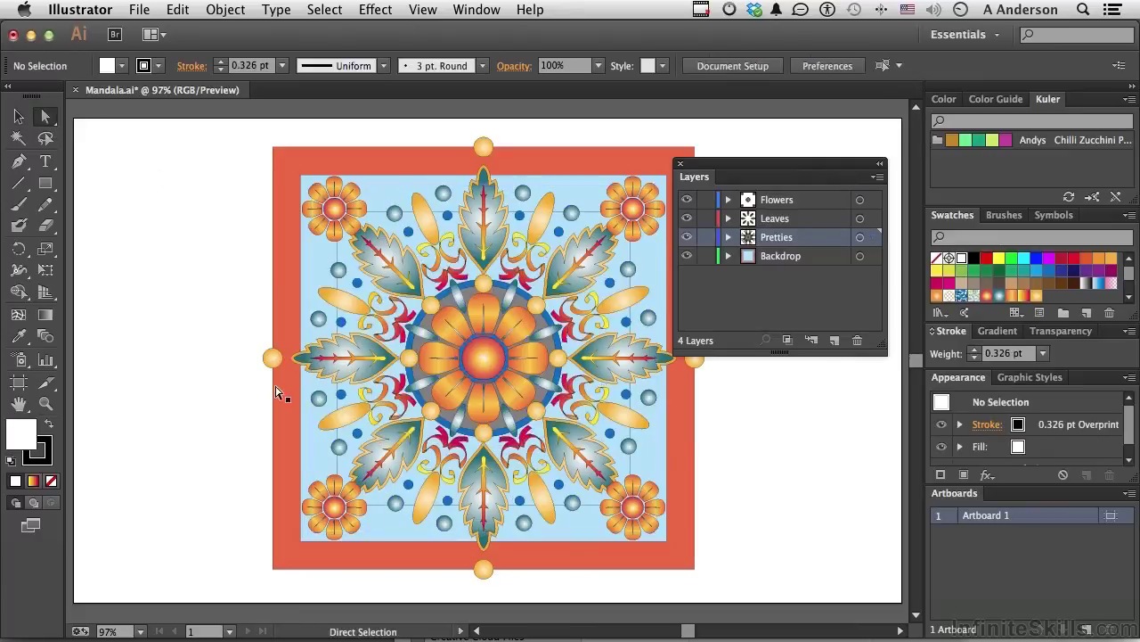
click(339, 447)
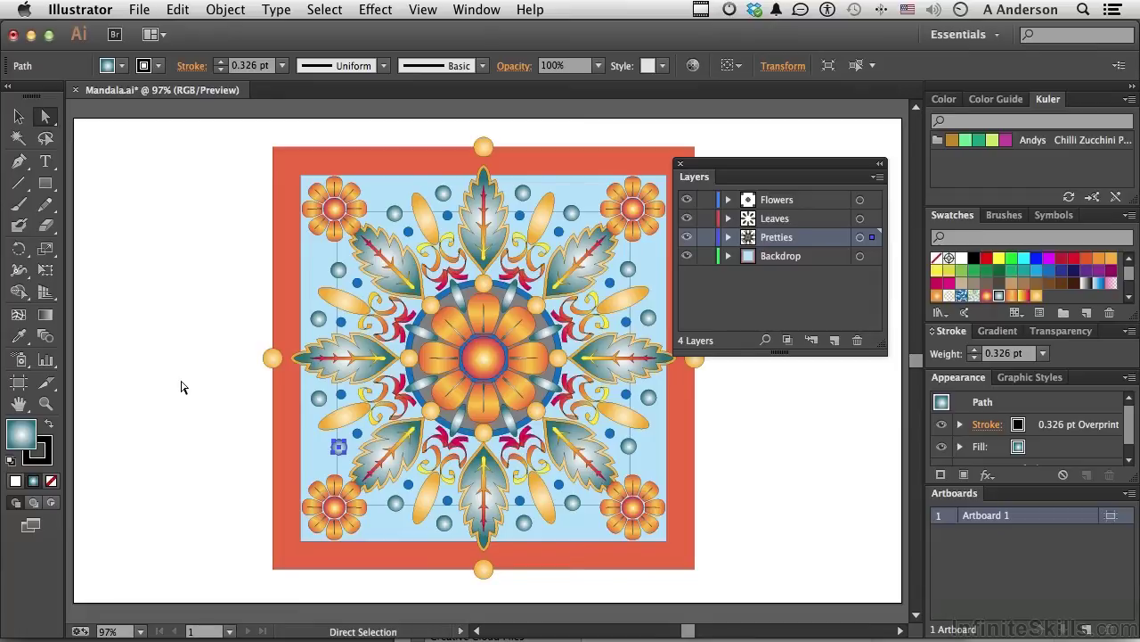
click(878, 178)
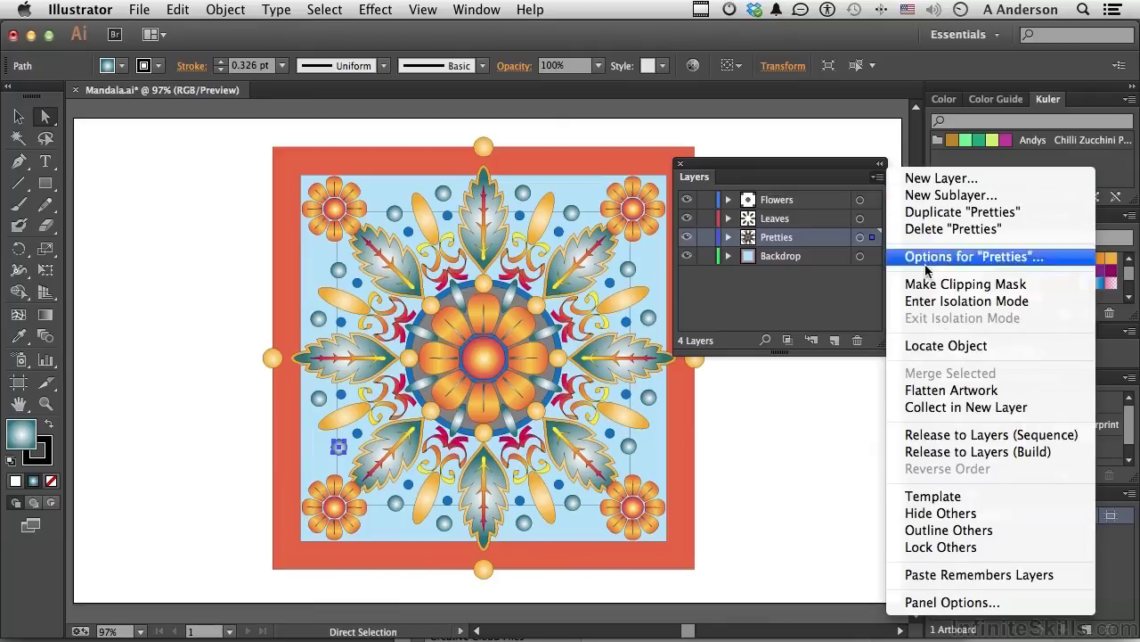
click(946, 346)
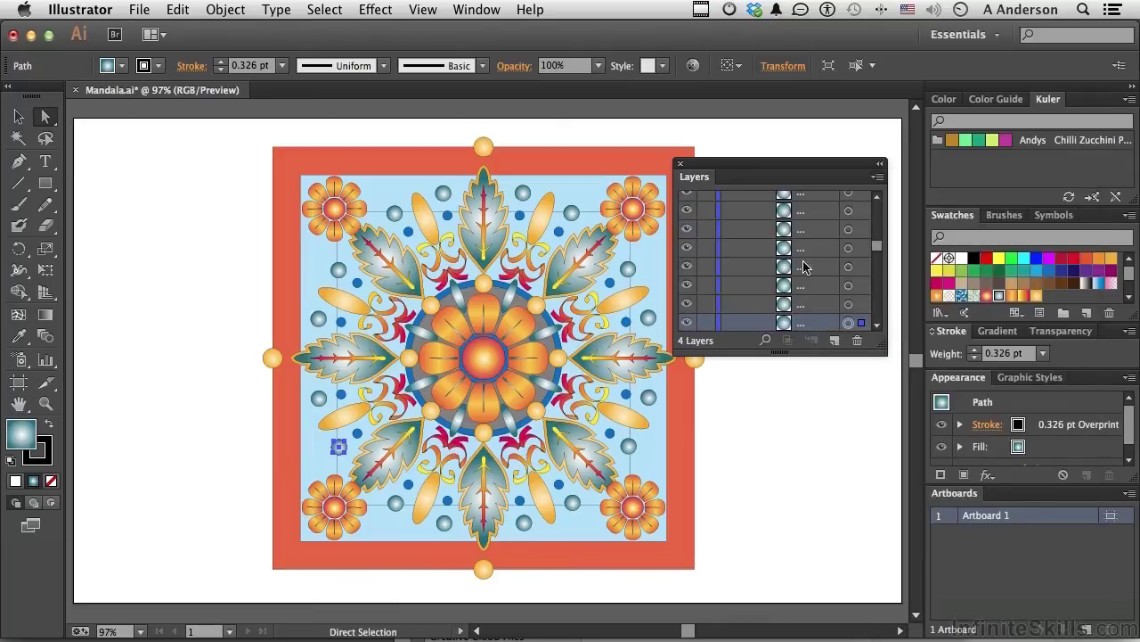
click(686, 324)
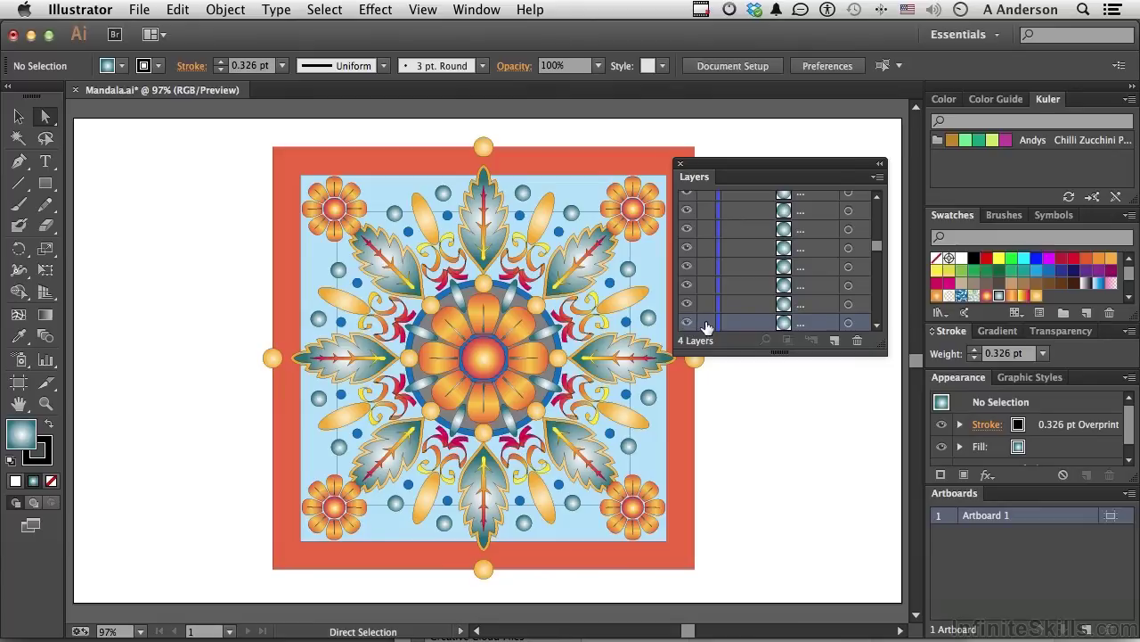
click(707, 323)
click(706, 323)
scroll(748, 254, up, 10)
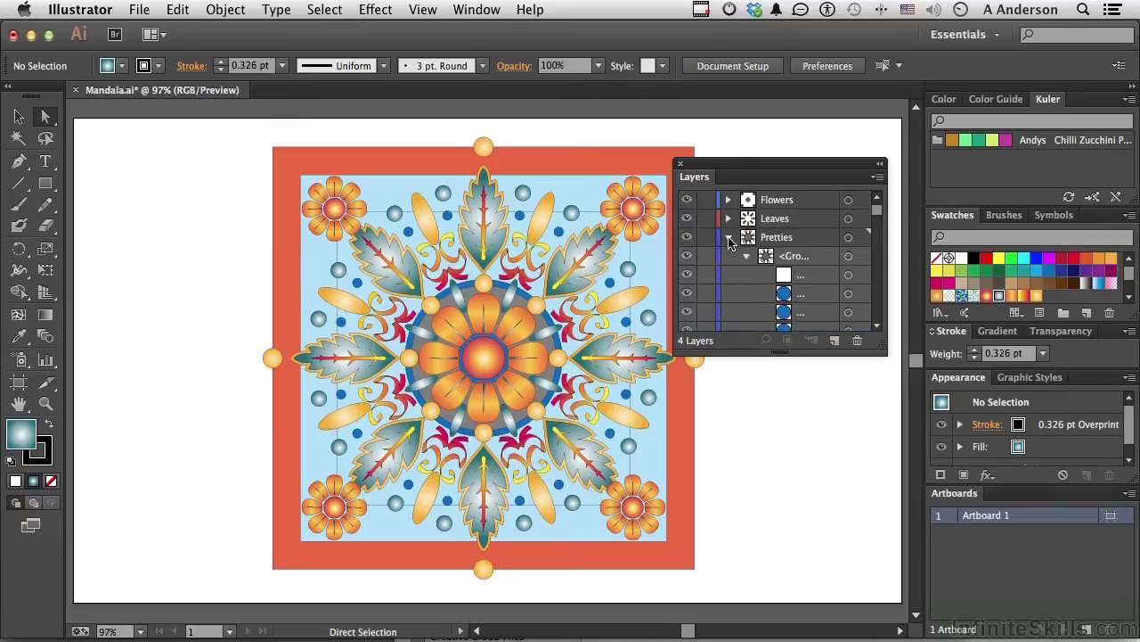
click(728, 238)
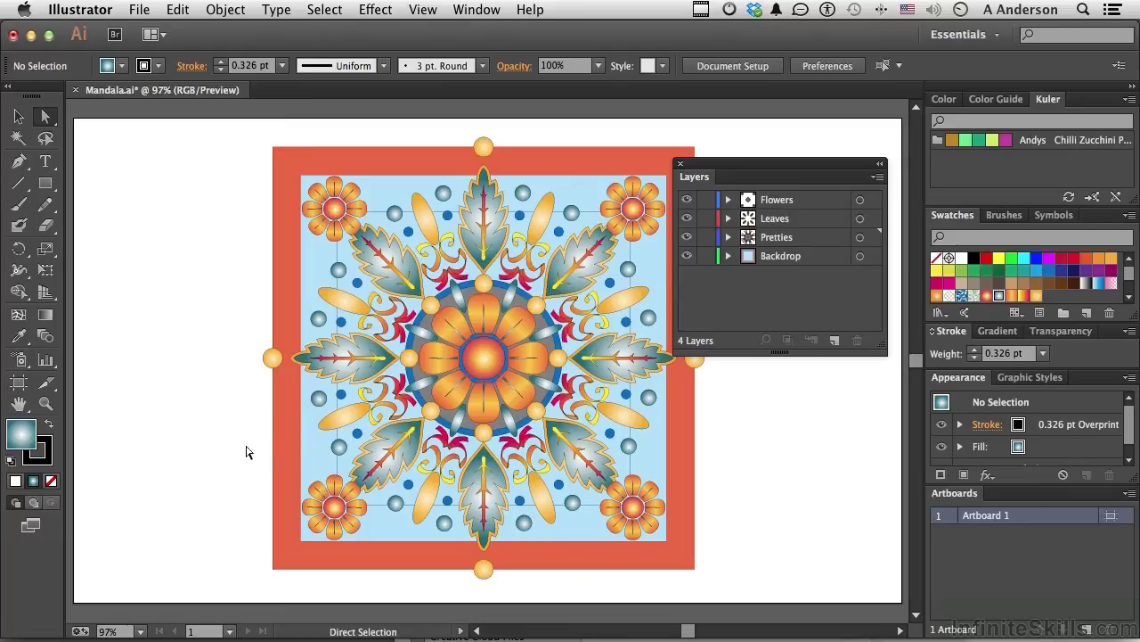
click(338, 448)
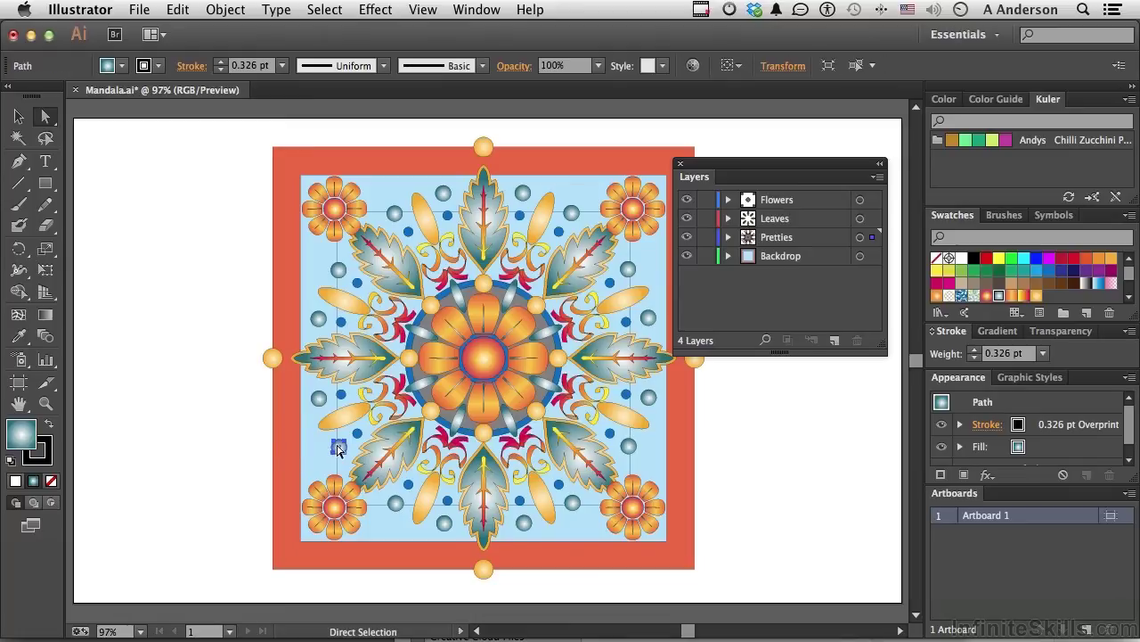
click(766, 342)
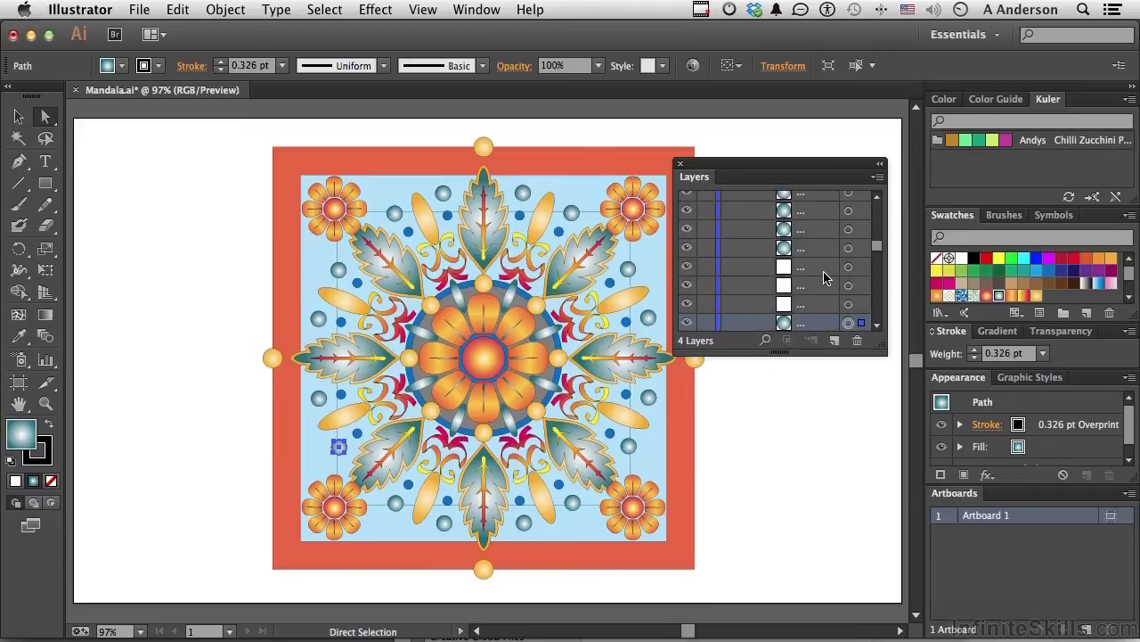
scroll(802, 267, up, 10)
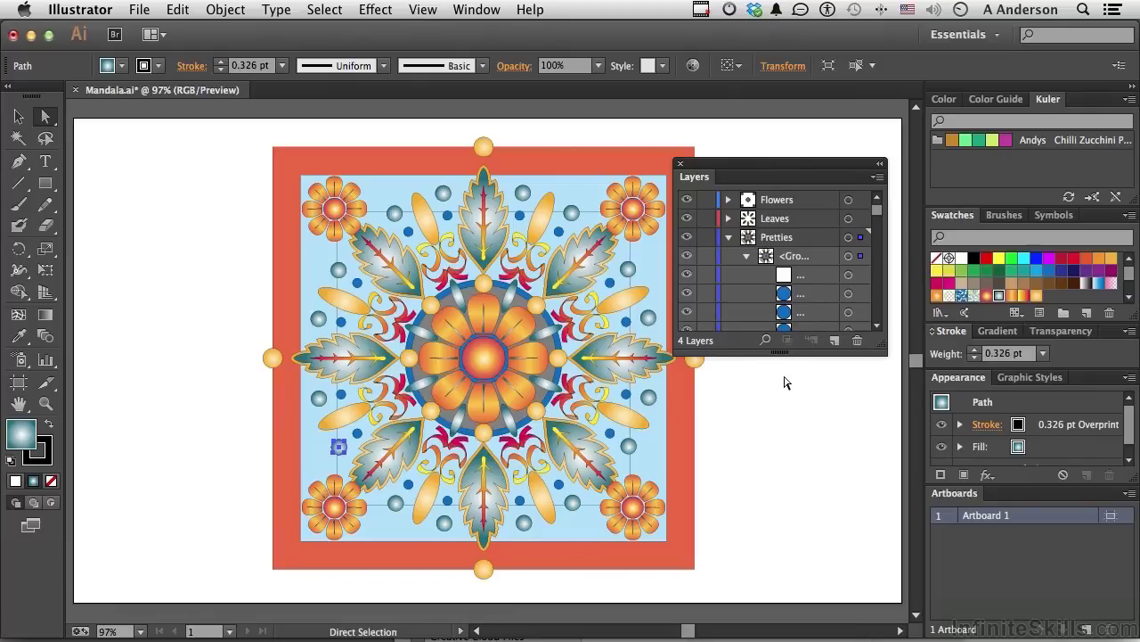
click(748, 255)
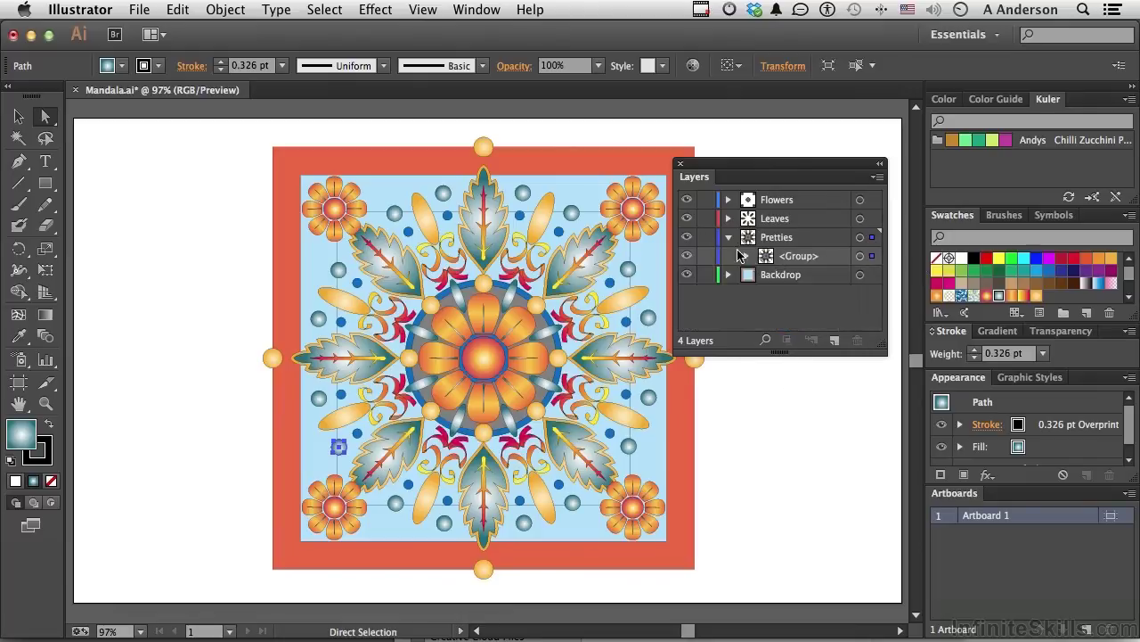
click(729, 237)
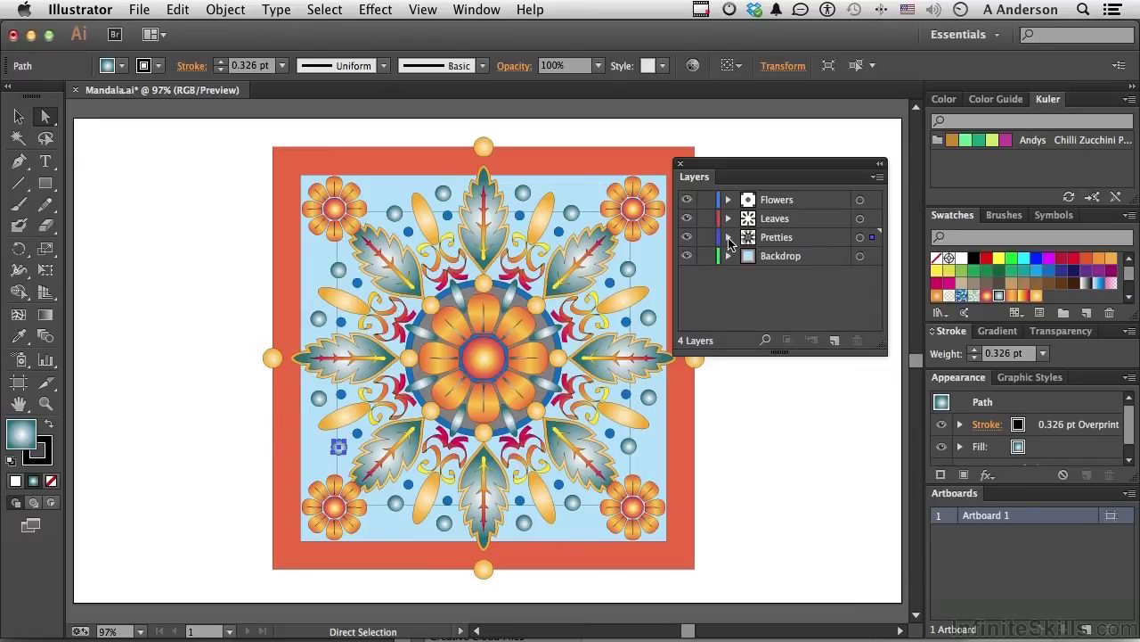
click(196, 246)
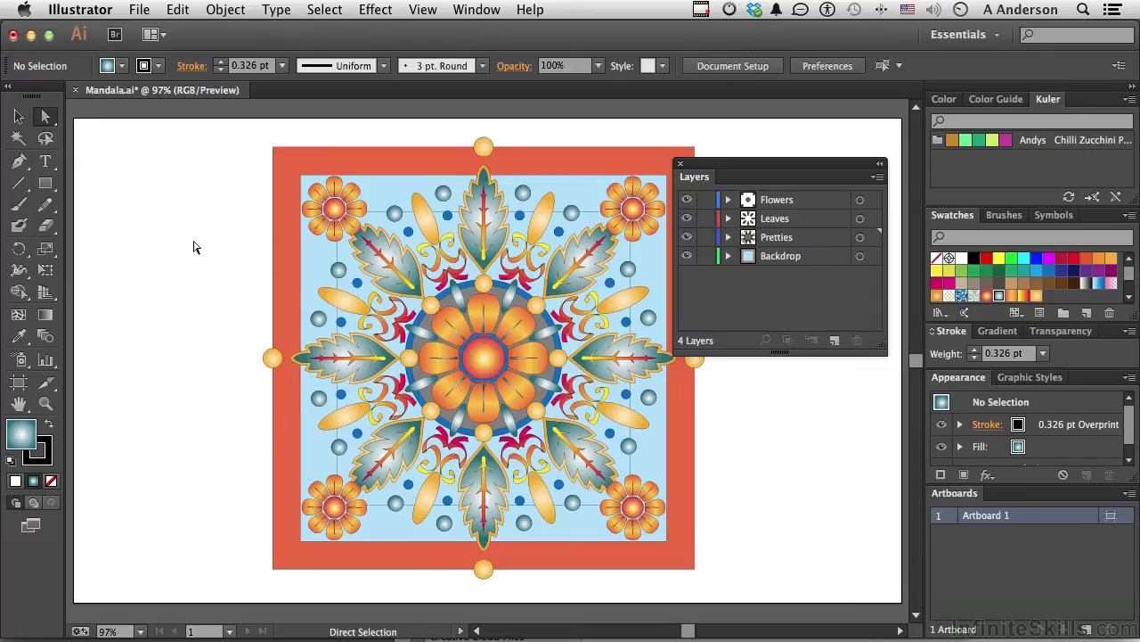
Select the Flowers layer and open the Layers panel flyout menu
click(827, 205)
click(879, 177)
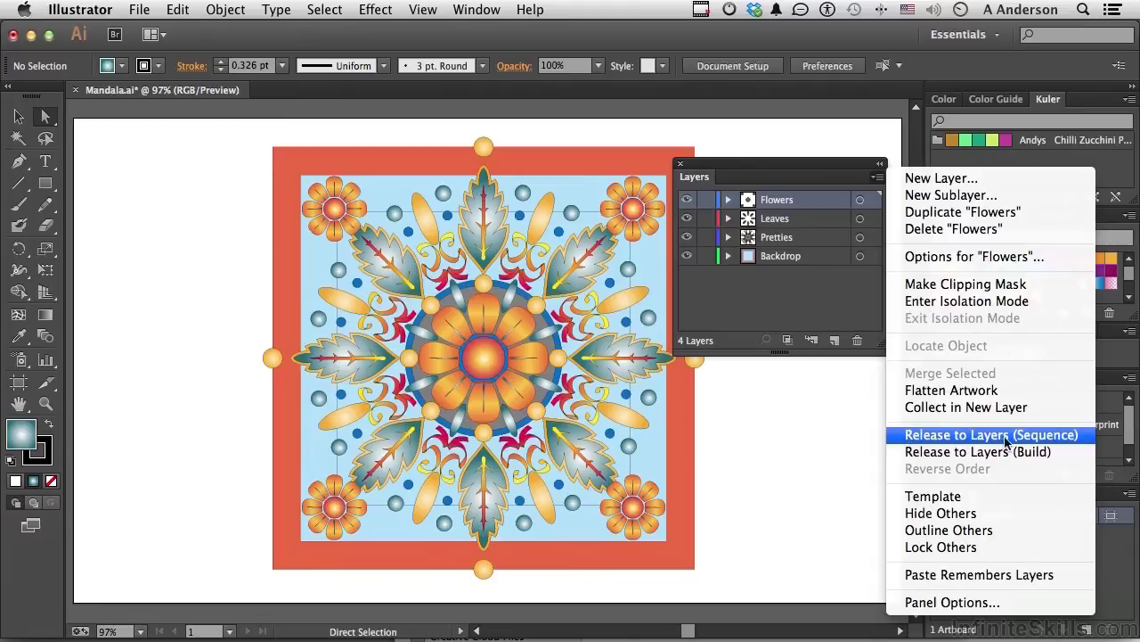
Expand Flowers, apply Release to Layers (Sequence) to its first group, then undo it
click(815, 419)
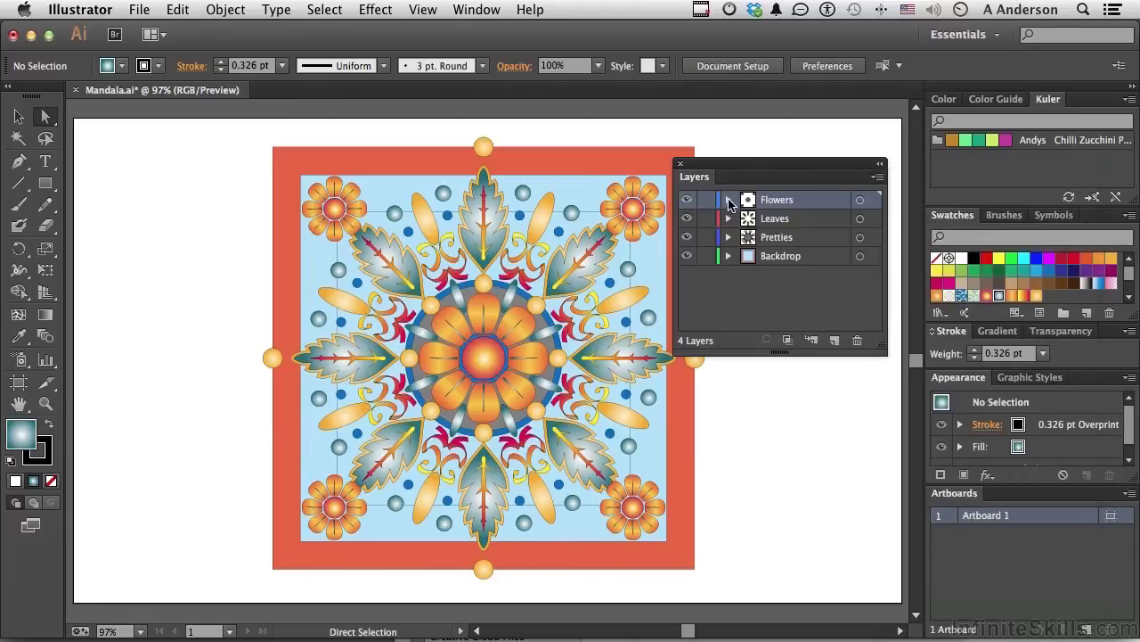
click(729, 200)
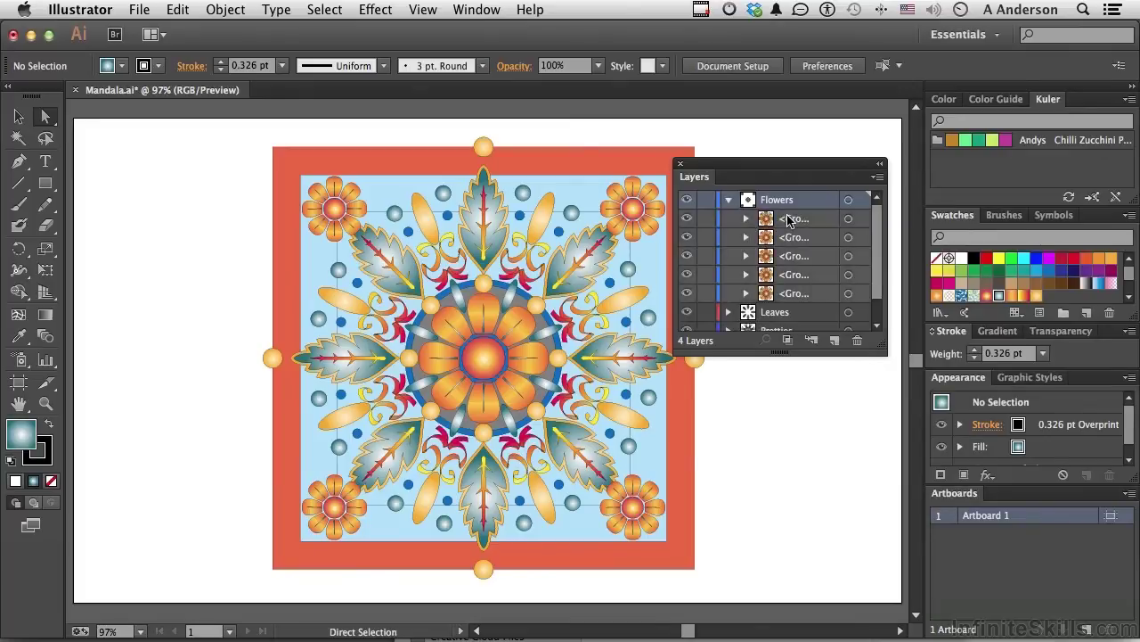
click(787, 220)
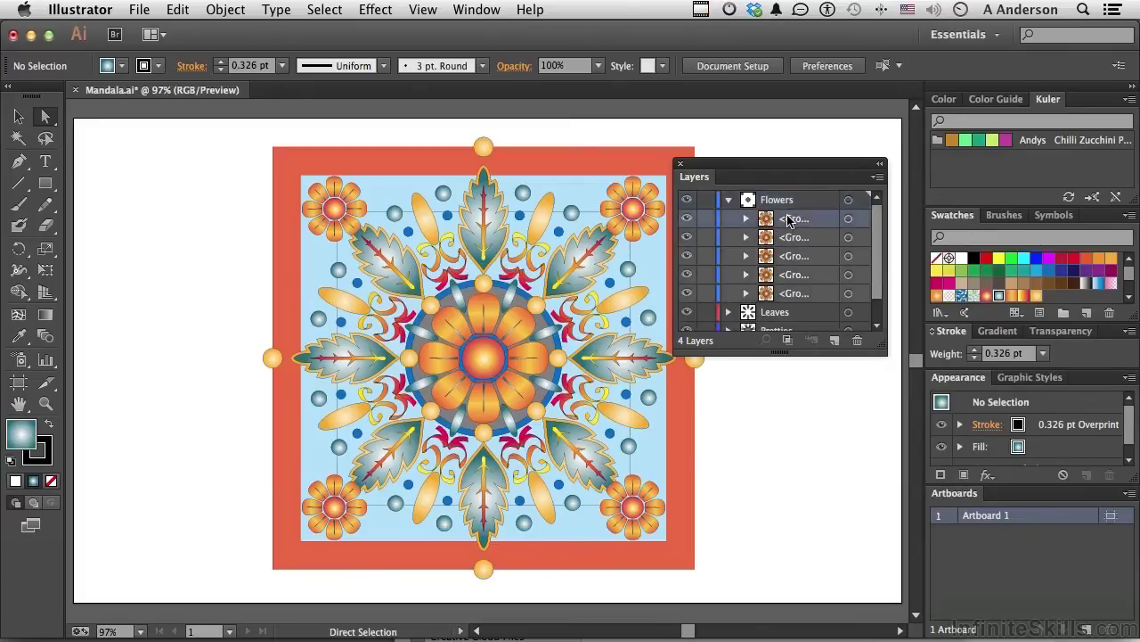
click(879, 177)
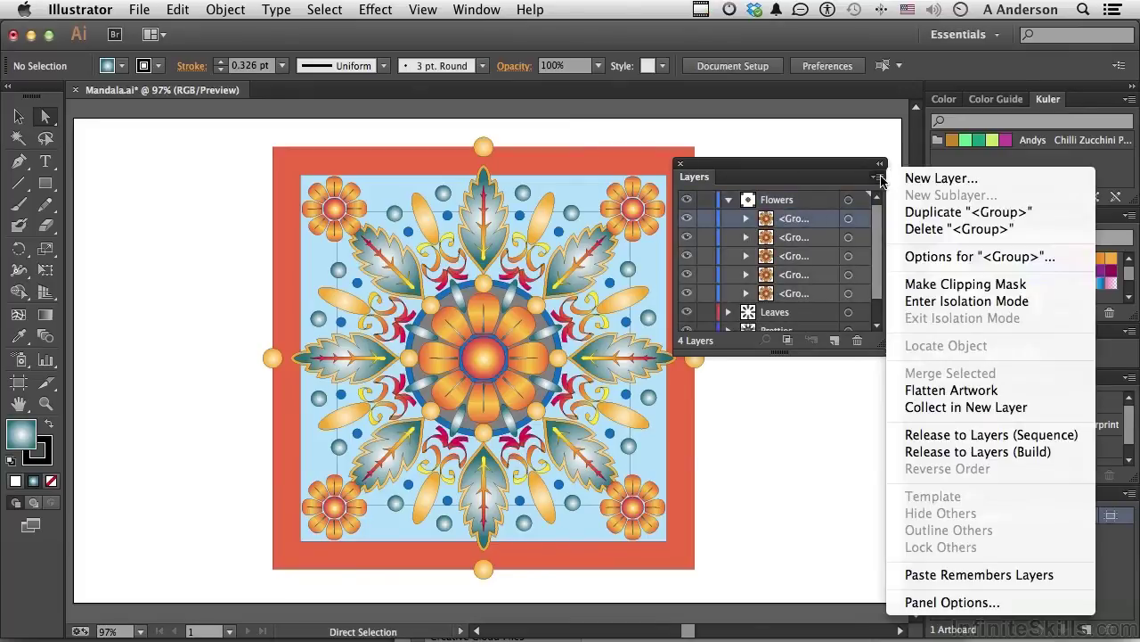
click(980, 435)
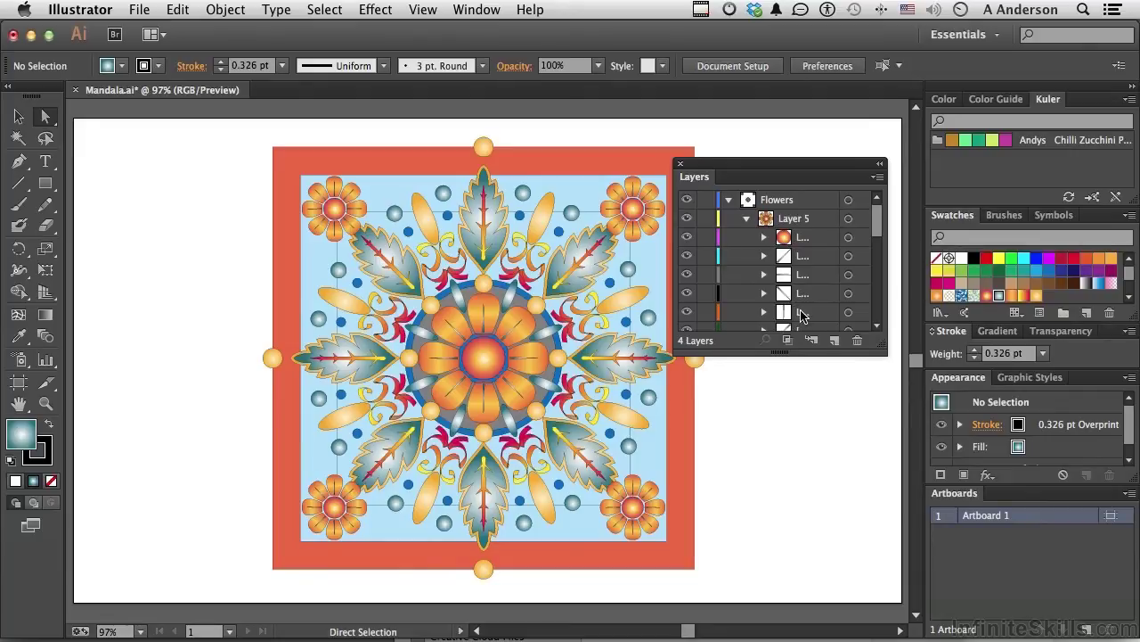
key(super+z)
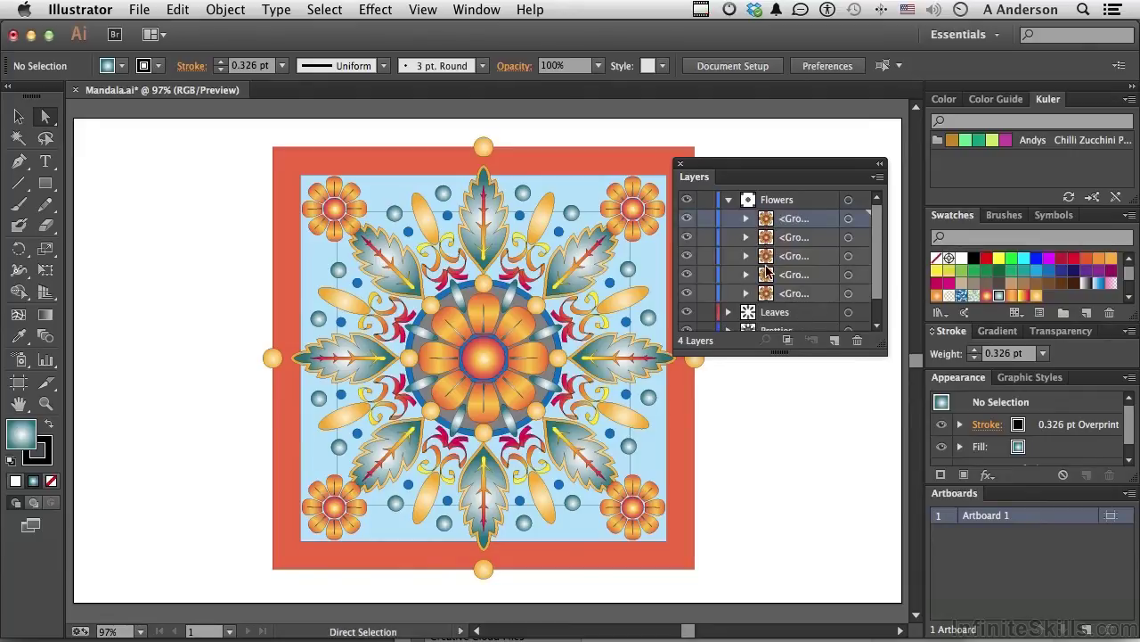
Collapse and select Flowers, use Hide Others, then Show All Layers again
click(728, 199)
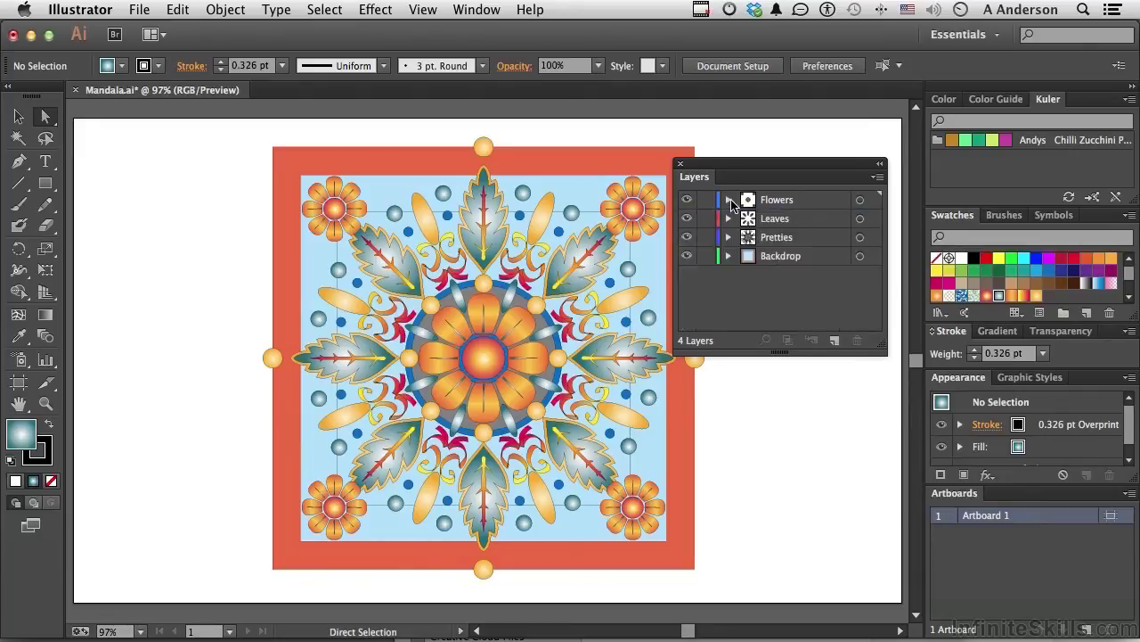
click(877, 177)
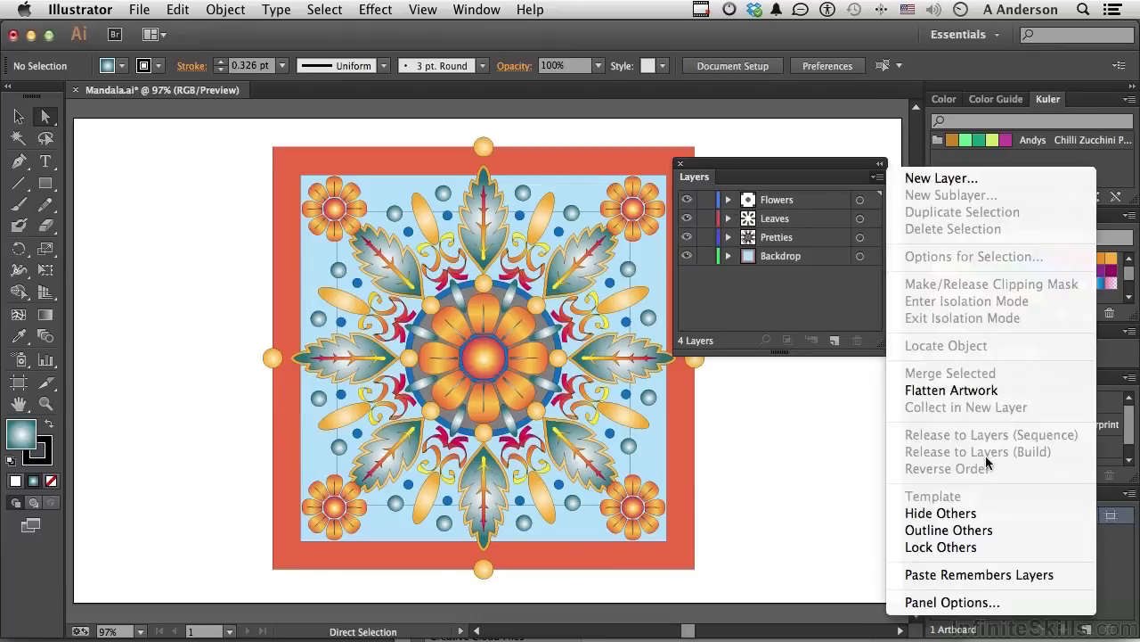
key(Escape)
click(819, 200)
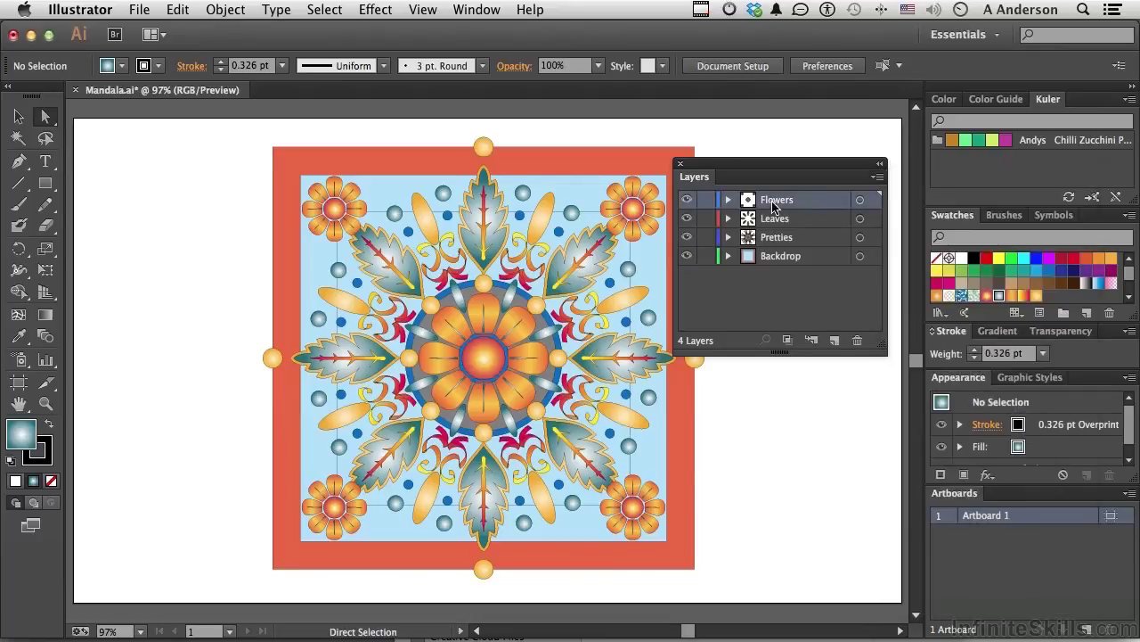
click(878, 176)
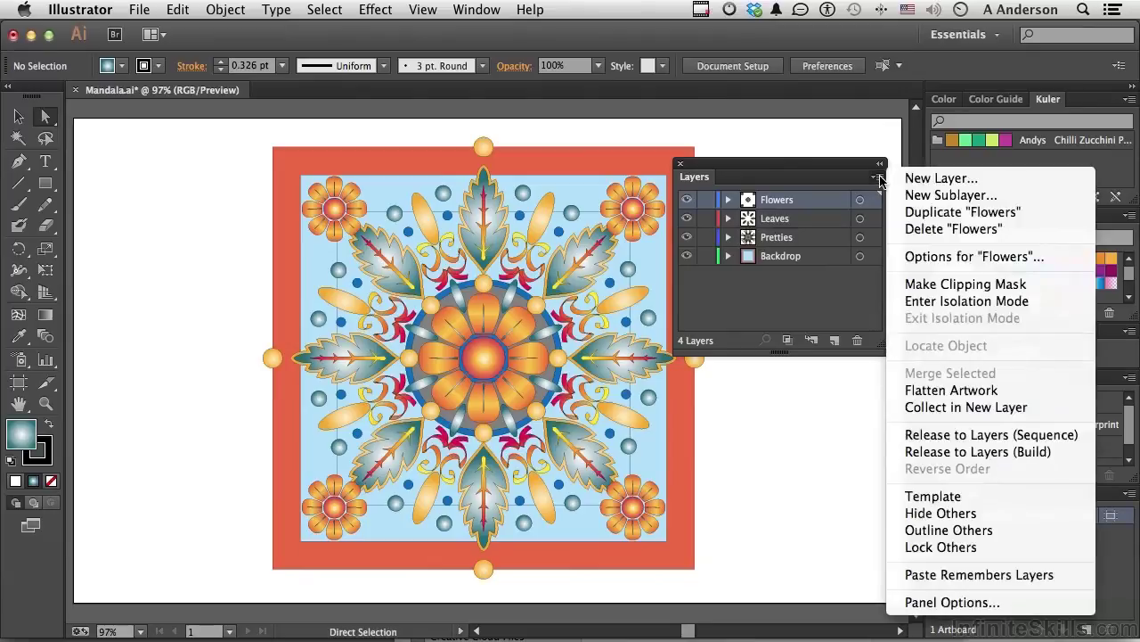
click(970, 518)
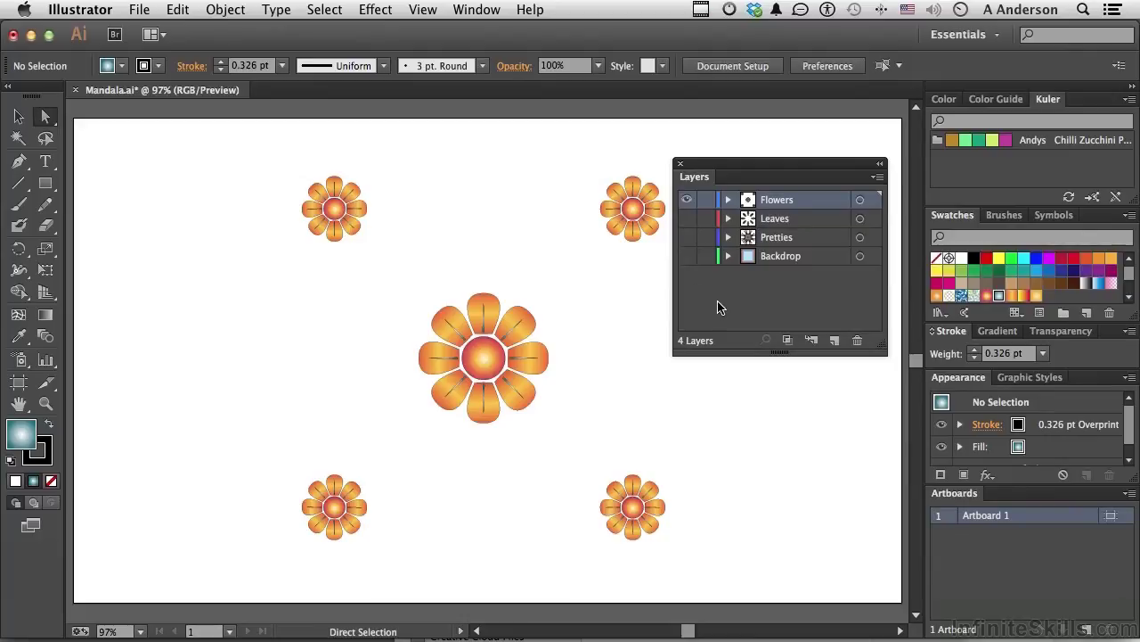
click(878, 177)
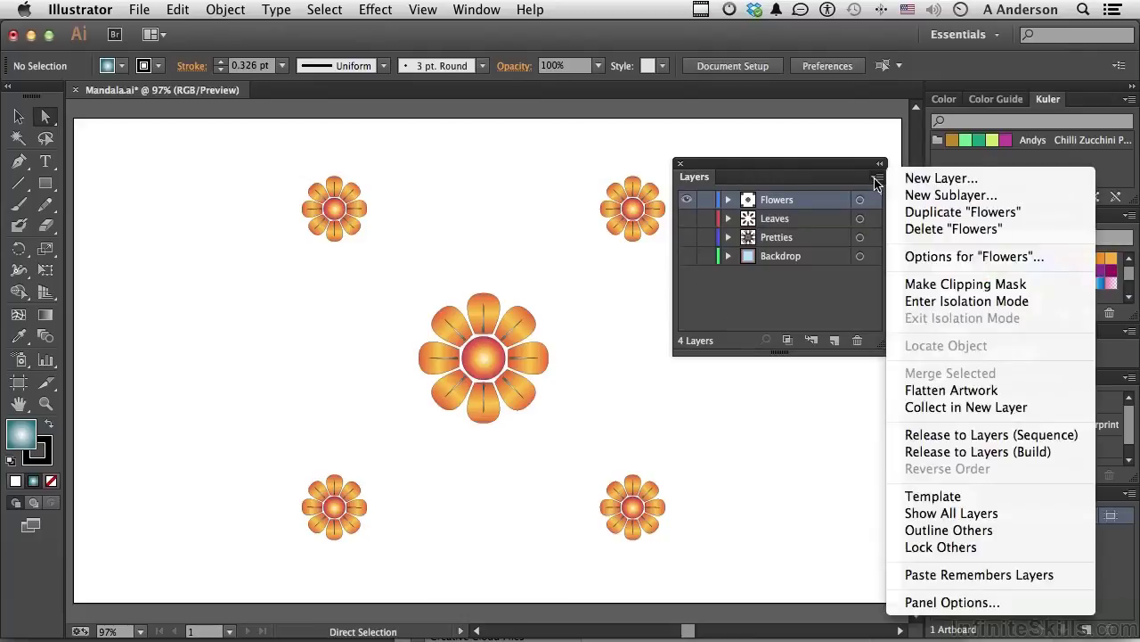
click(1024, 517)
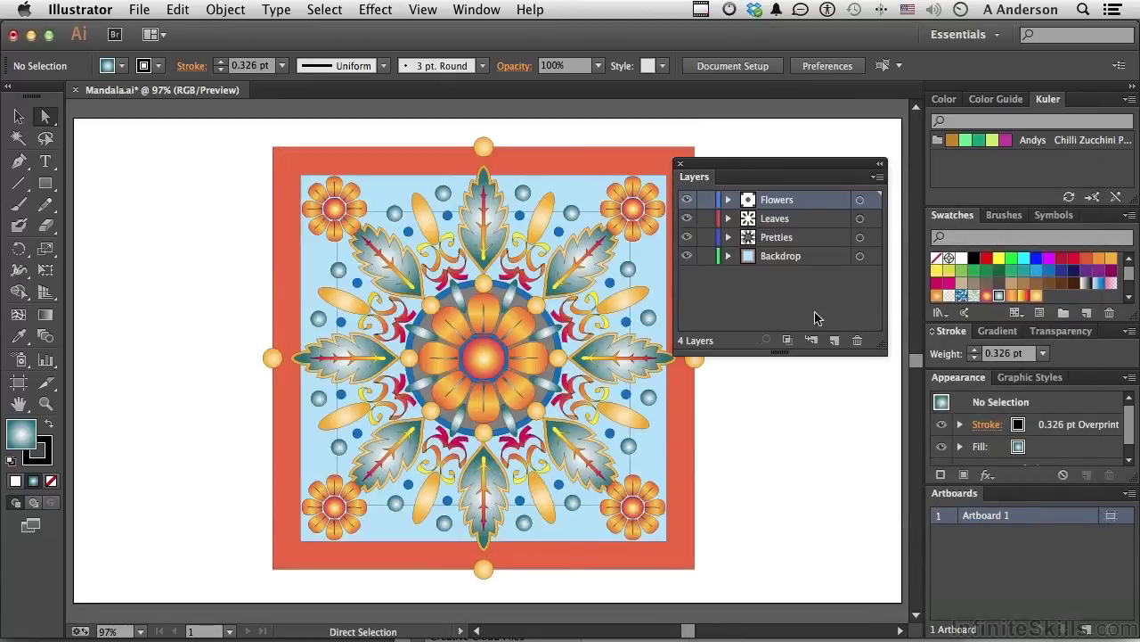
click(773, 222)
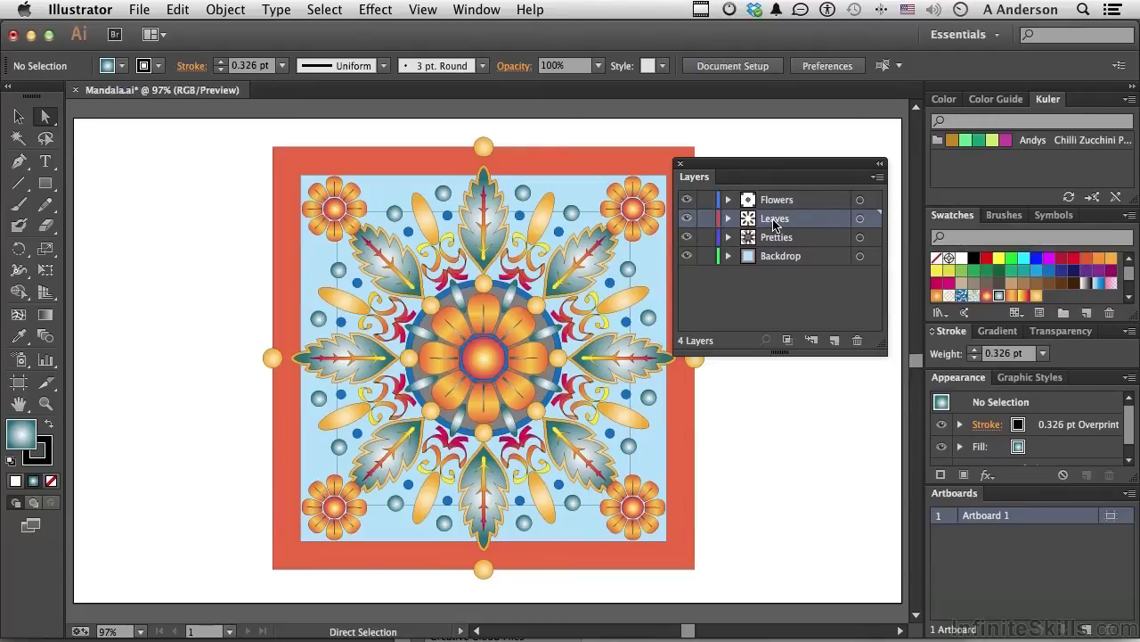
alt+click(687, 220)
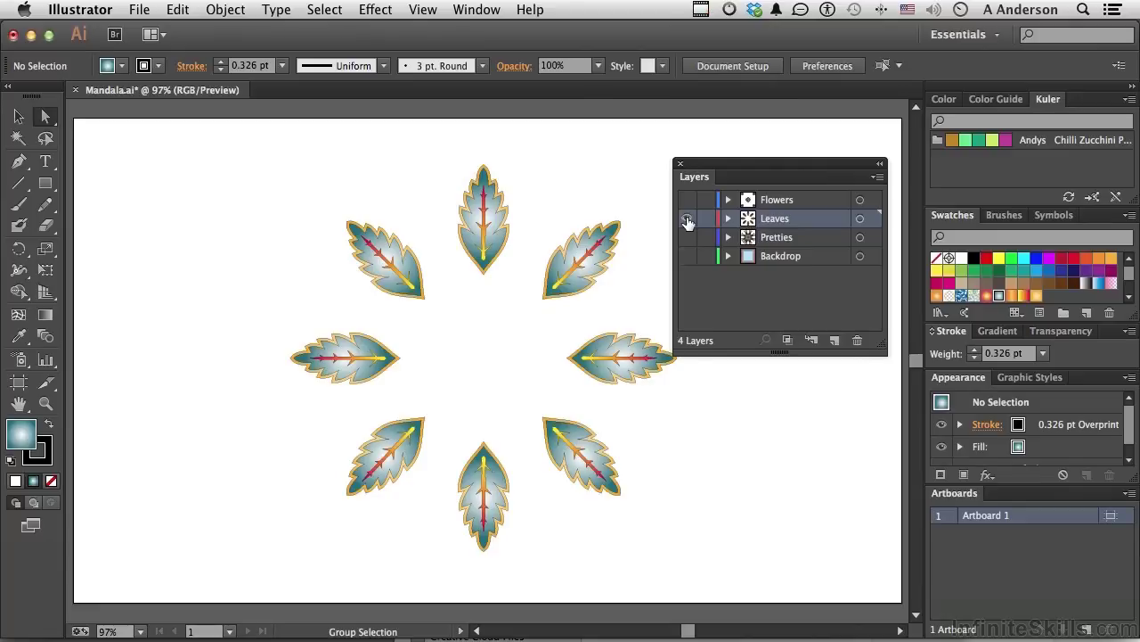
alt+click(687, 220)
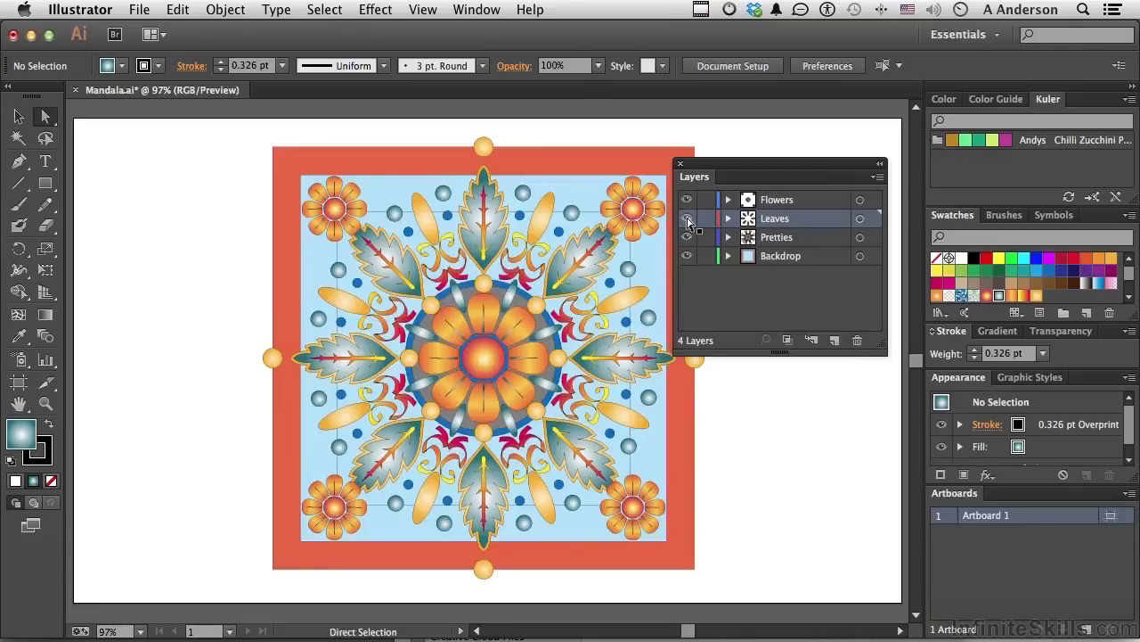
click(876, 177)
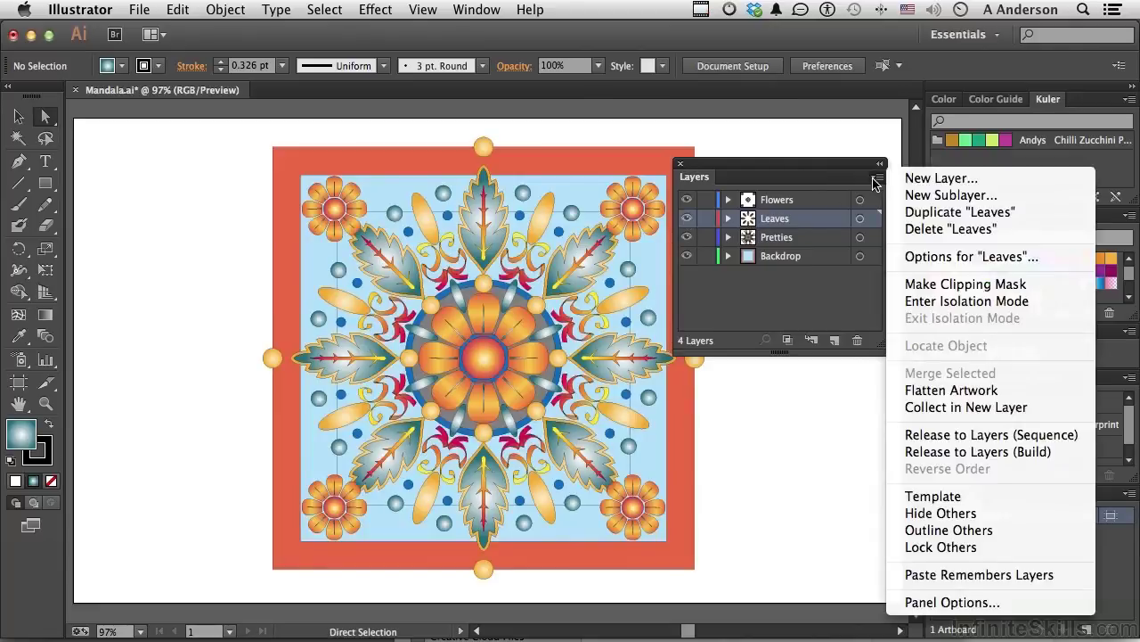
click(985, 529)
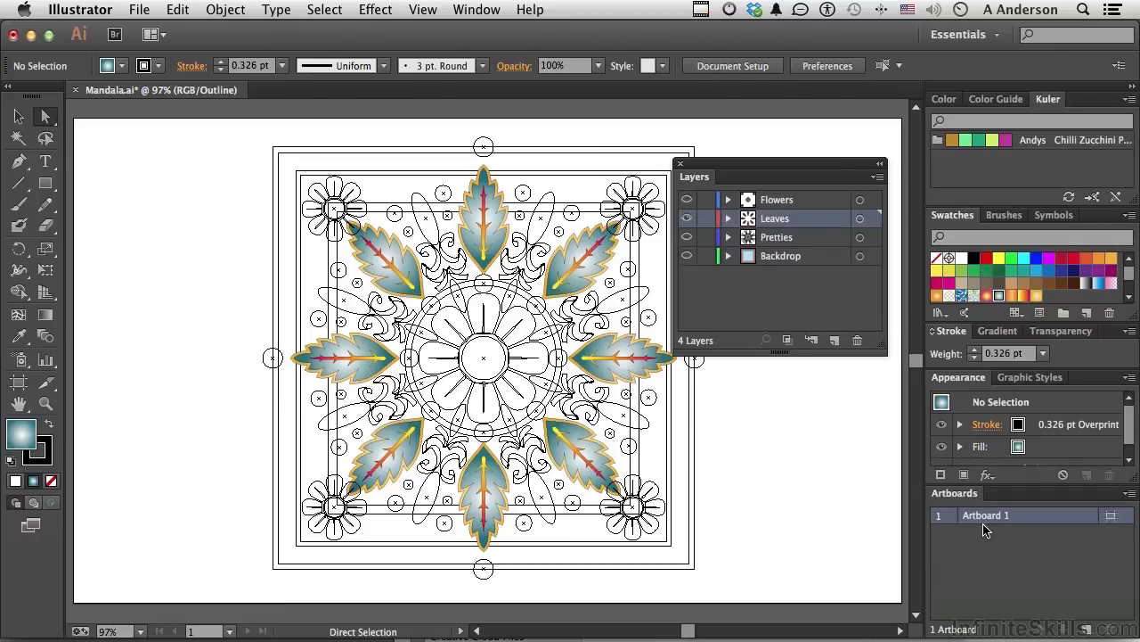
click(879, 177)
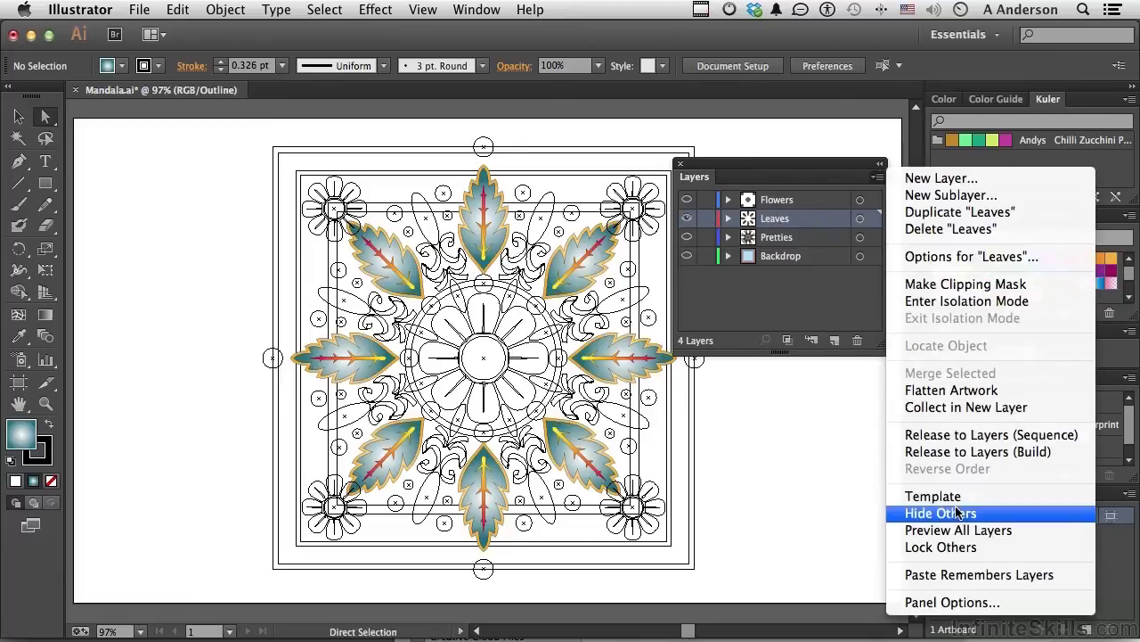
click(949, 540)
key(super+y)
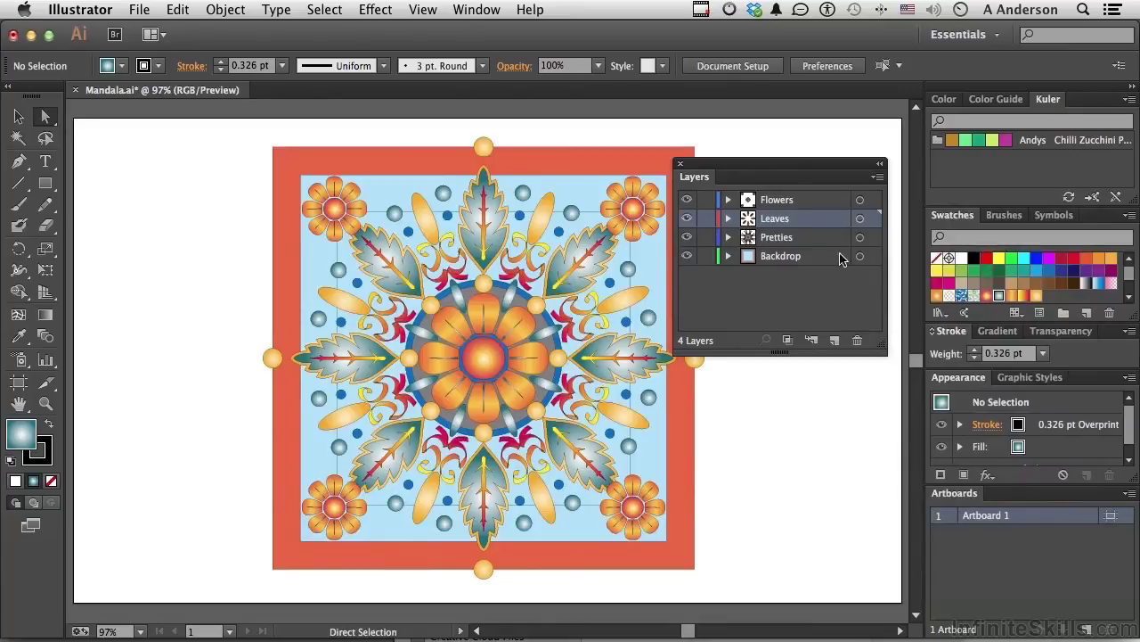
click(772, 247)
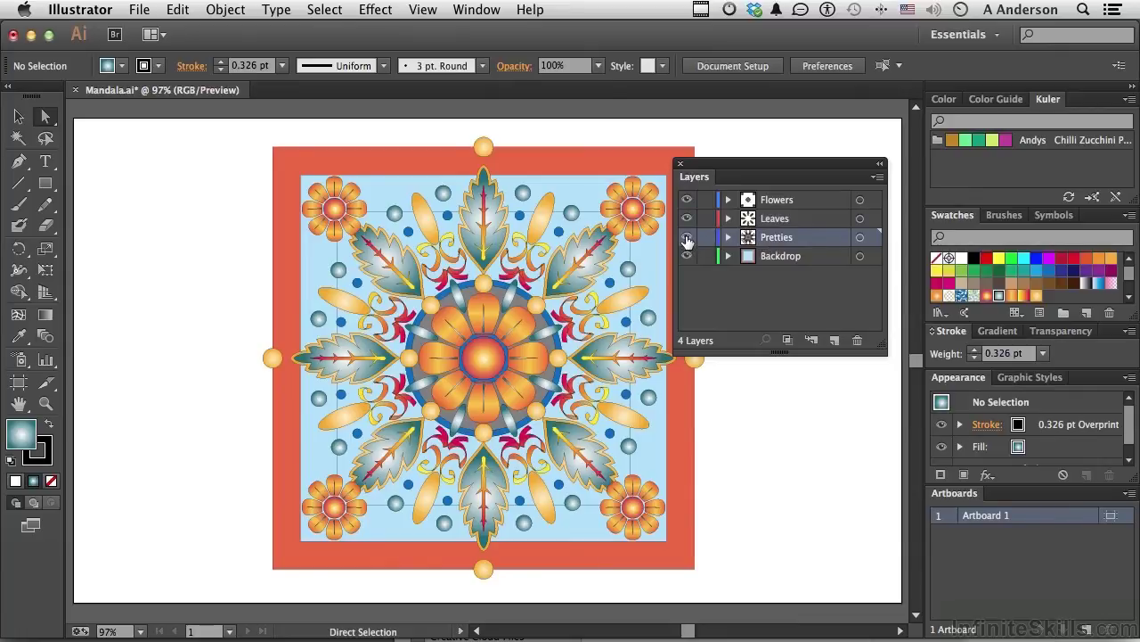
click(687, 238)
click(687, 238)
key(alt)
key(super)
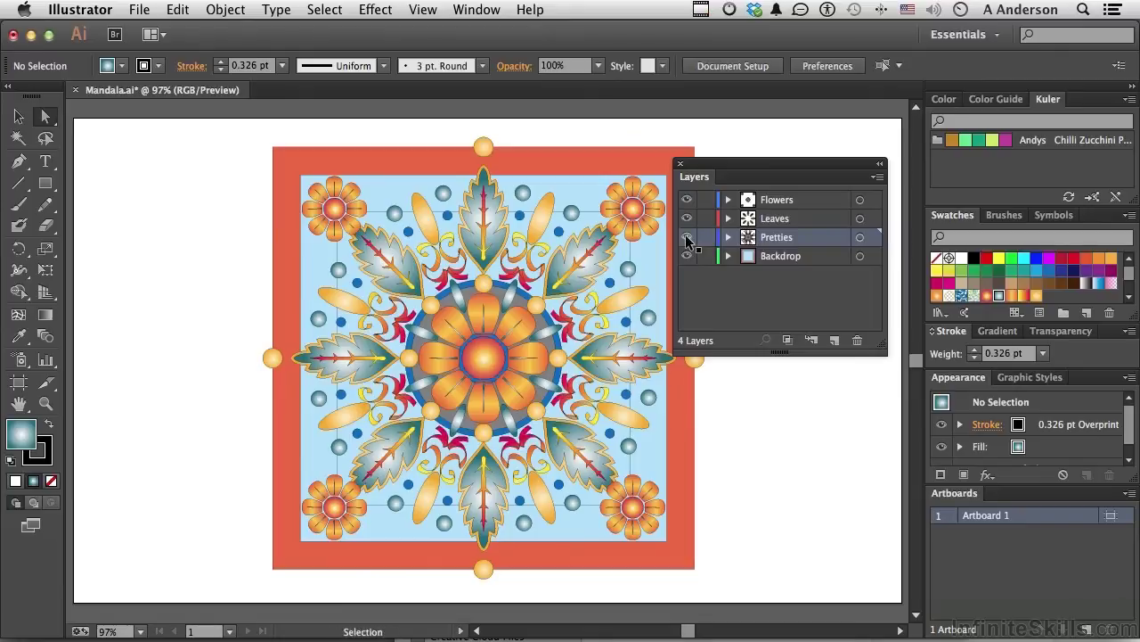
alt+super+click(686, 237)
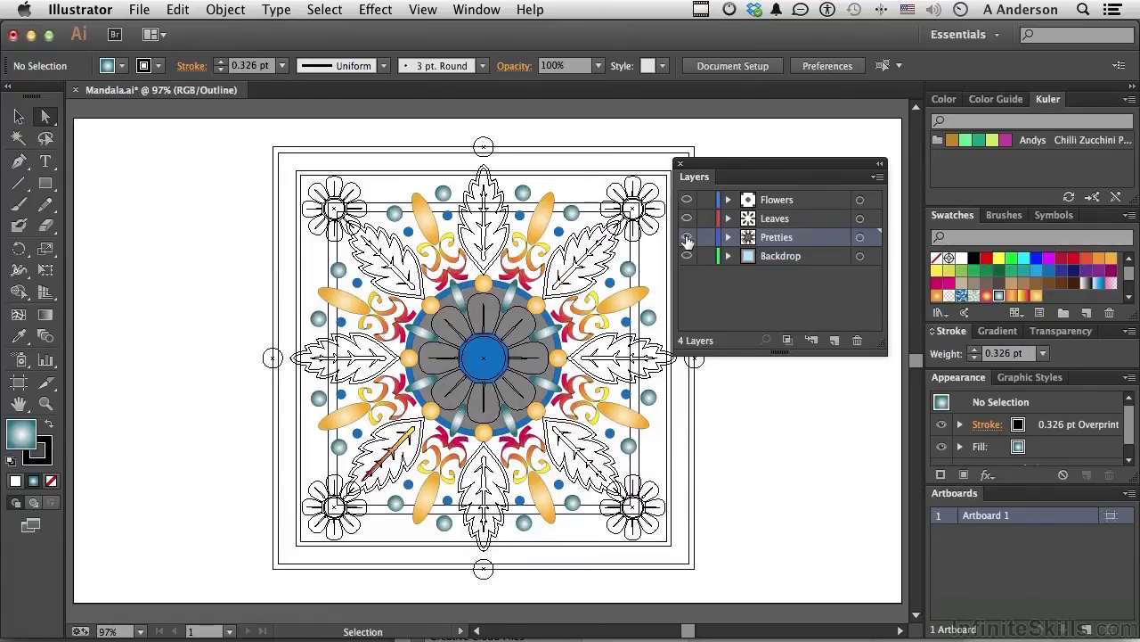
alt+super+click(686, 237)
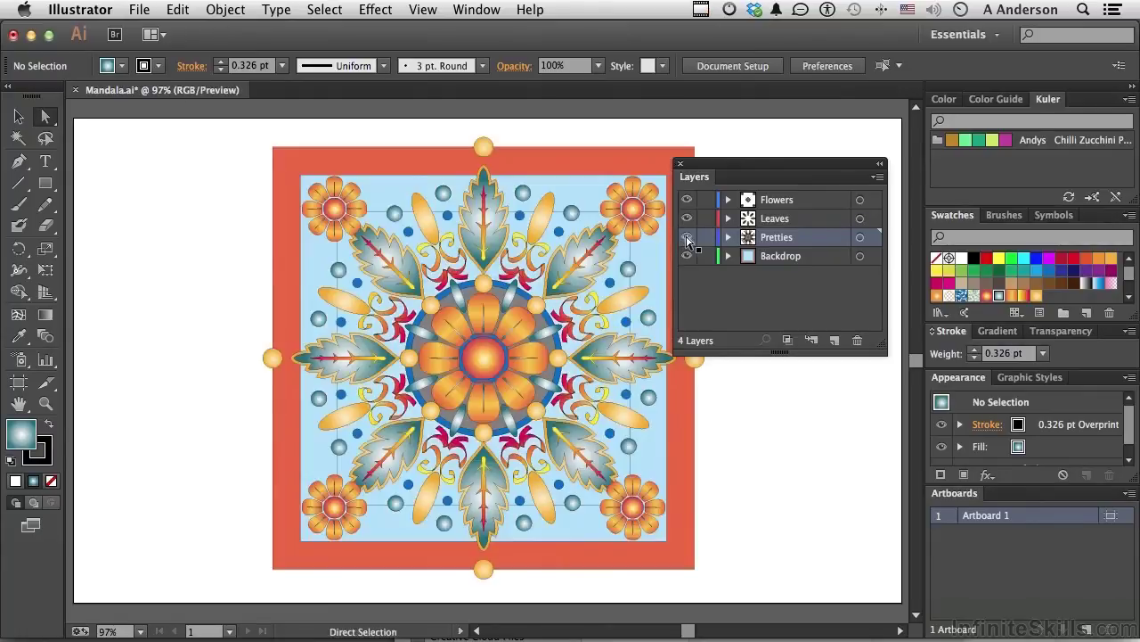
click(780, 200)
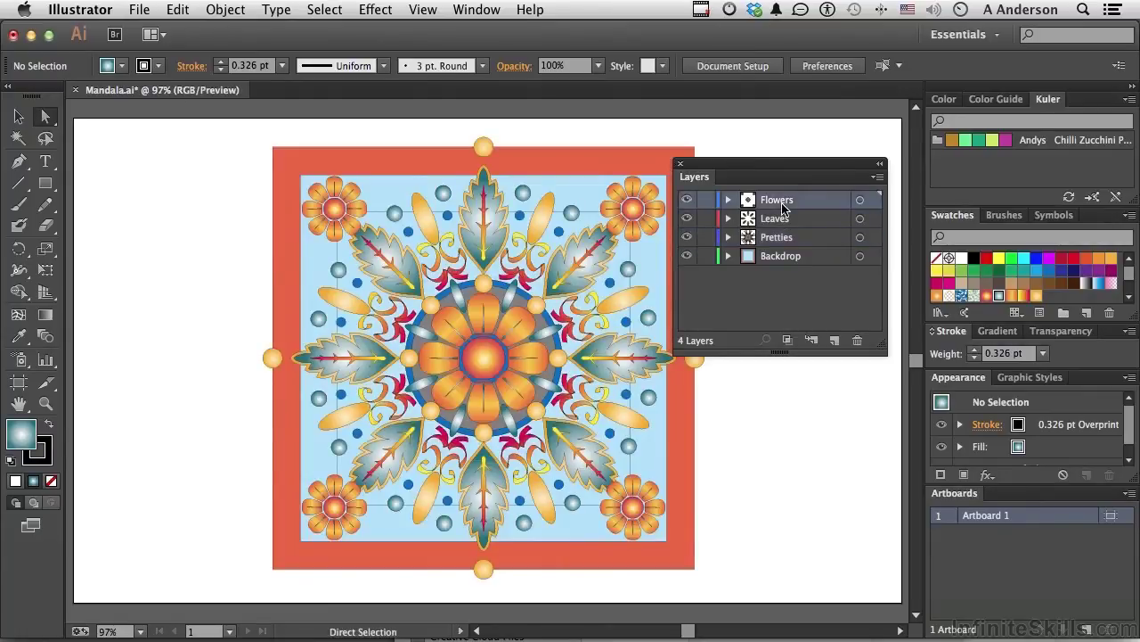
click(878, 177)
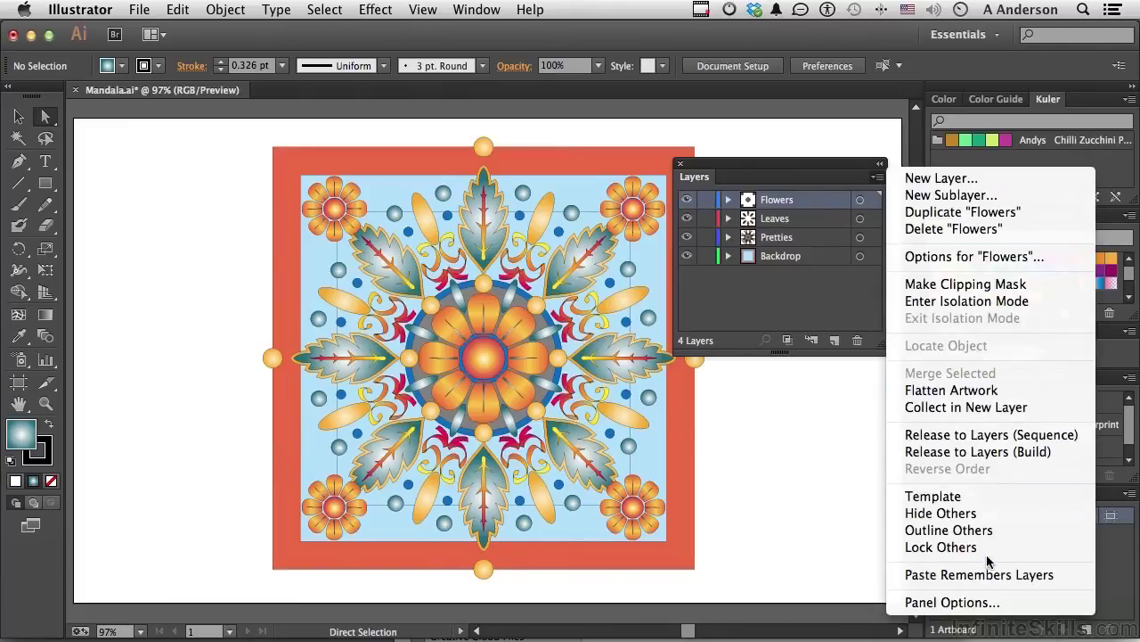
click(941, 547)
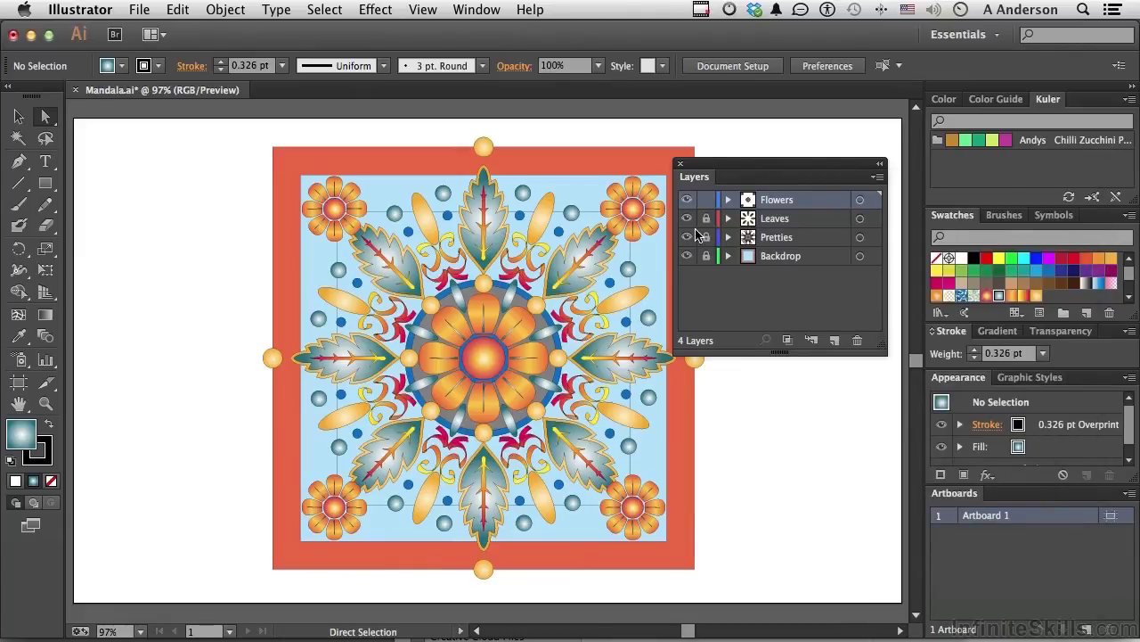
click(878, 179)
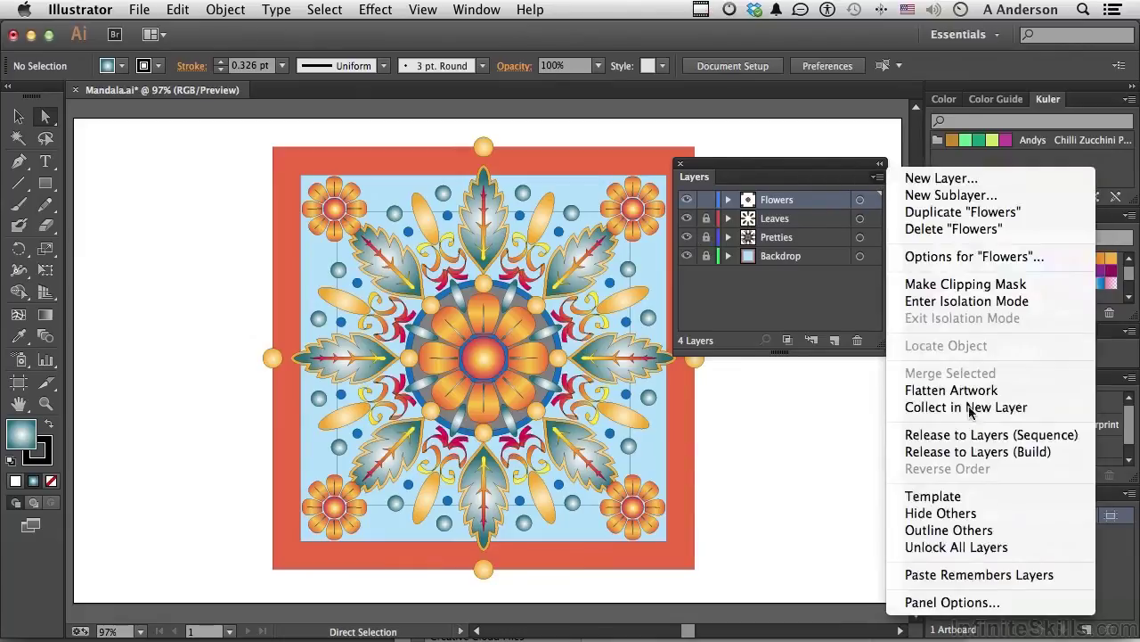
click(980, 547)
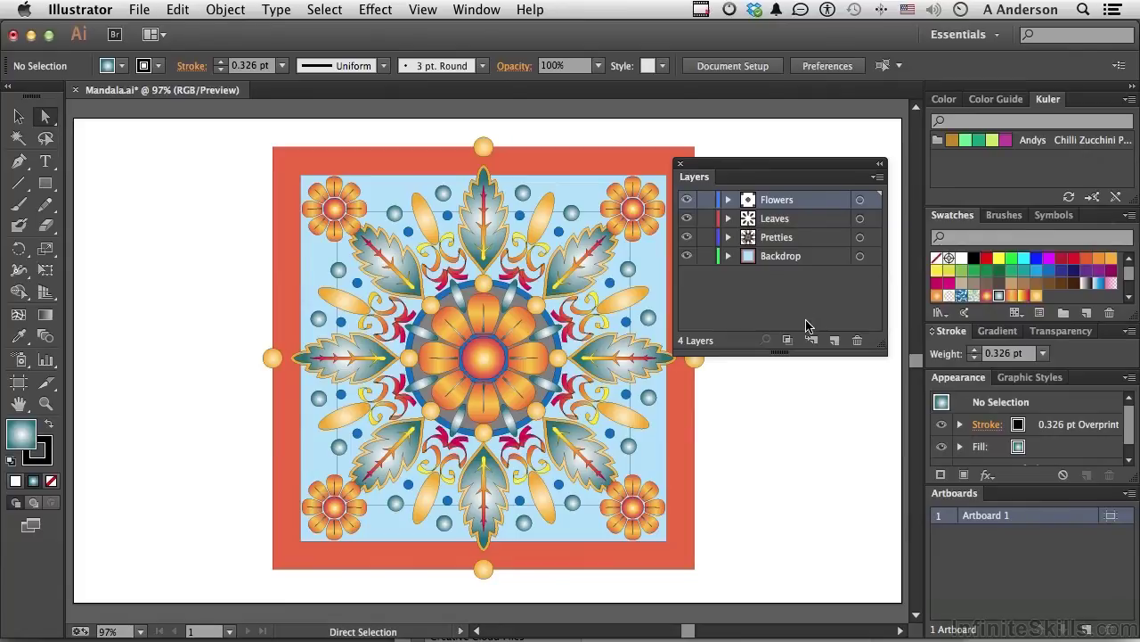
alt+click(706, 204)
alt+click(706, 204)
click(878, 177)
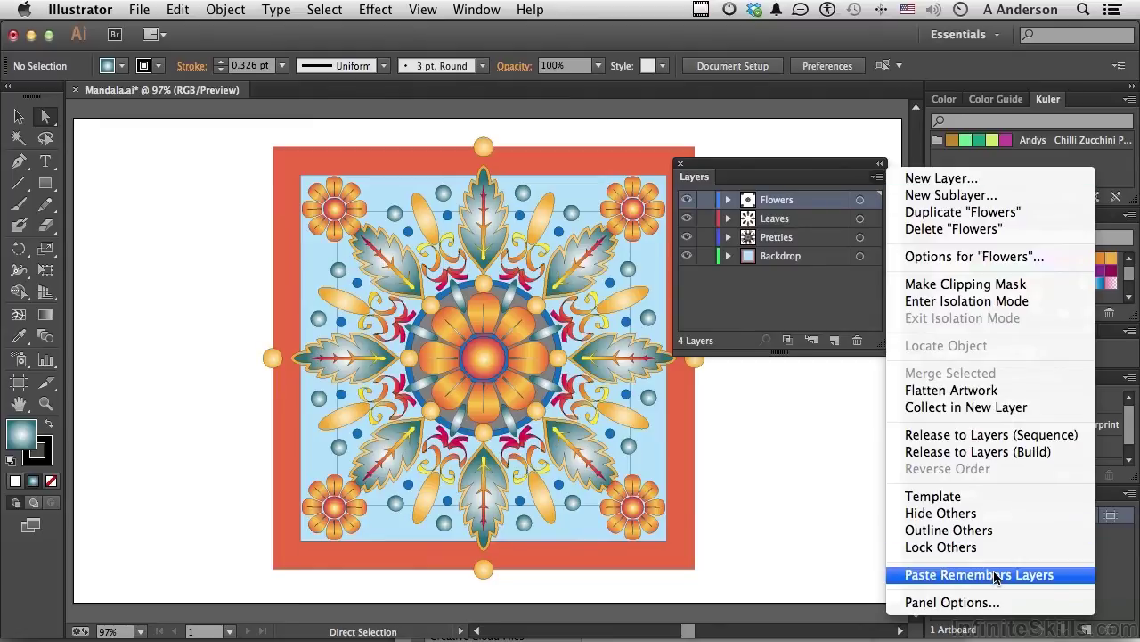
click(835, 456)
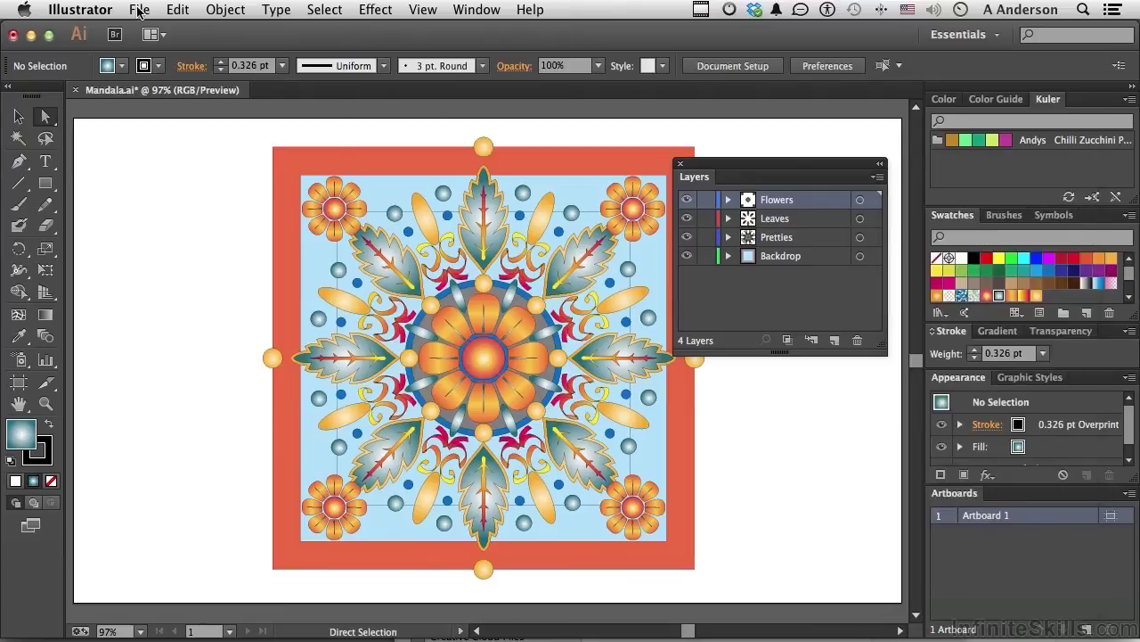
Create a new blank document, Untitled-1
click(138, 11)
click(150, 32)
key(Escape)
Draw a five-pointed star on the artboard's left and fill it yellow-green
click(46, 183)
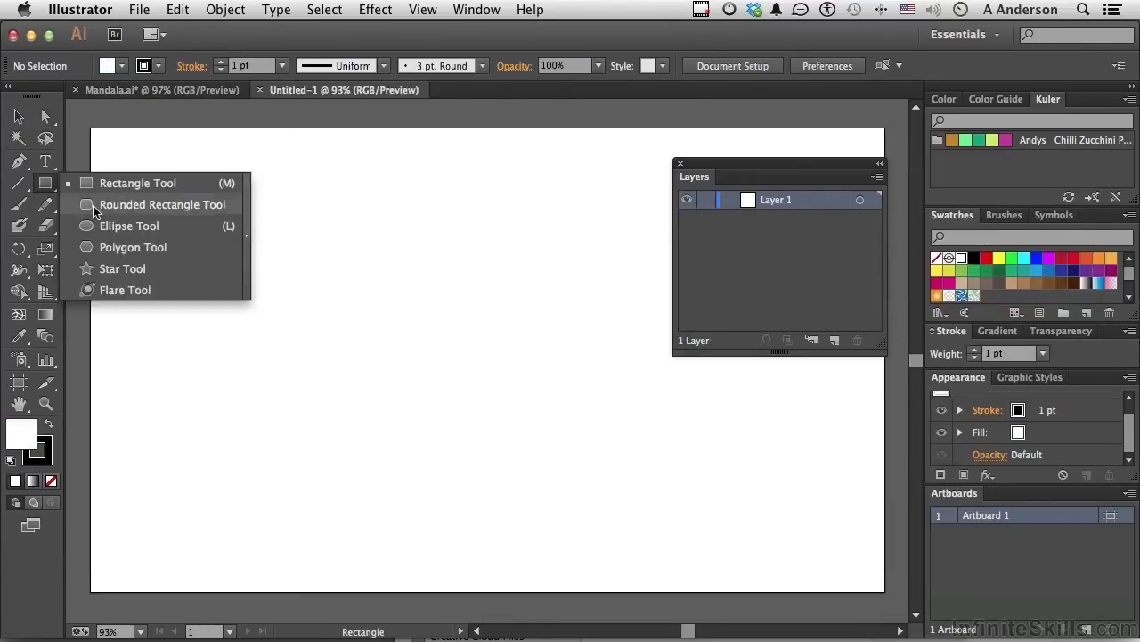
click(122, 268)
drag(381, 275, 445, 362)
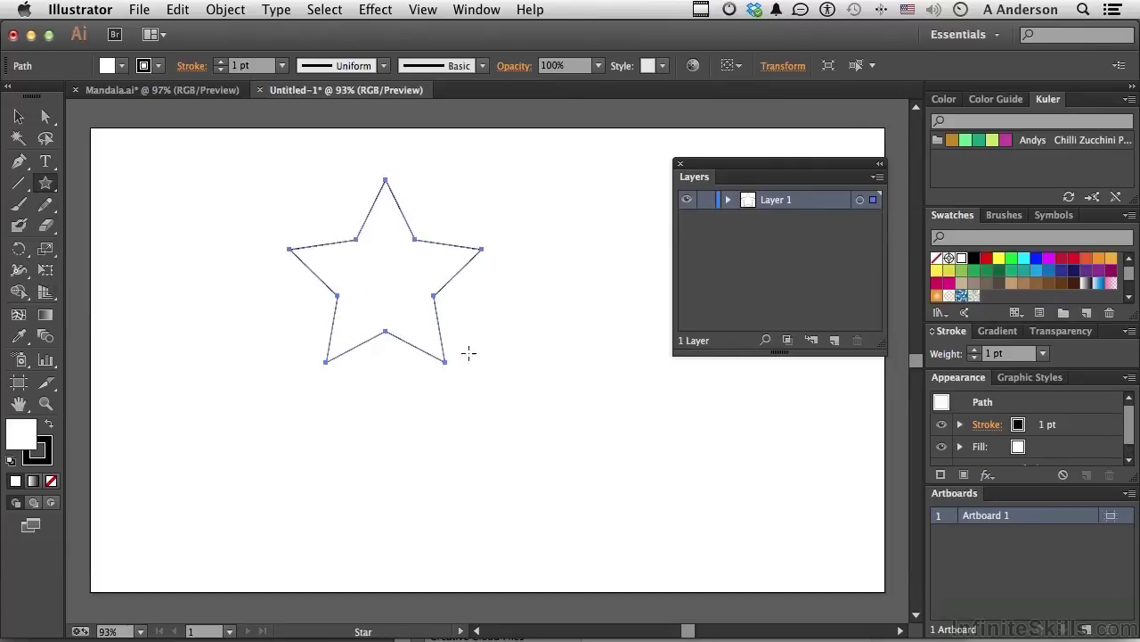
click(992, 140)
Rename Layer 1 to 'Star' and deselect the star
double_click(794, 202)
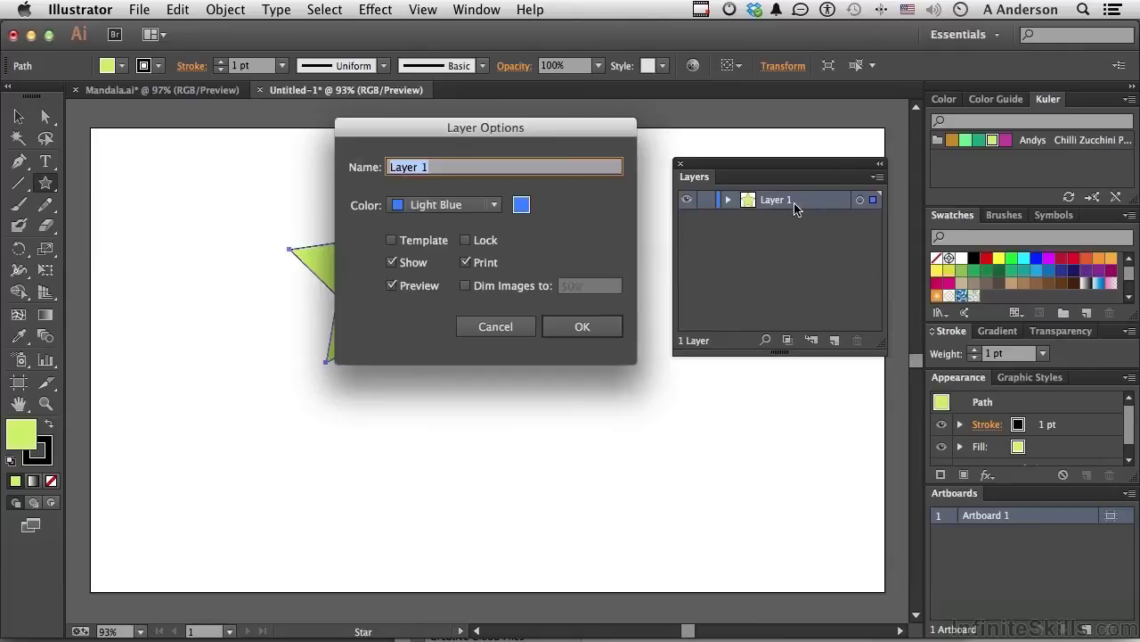
text(Star)
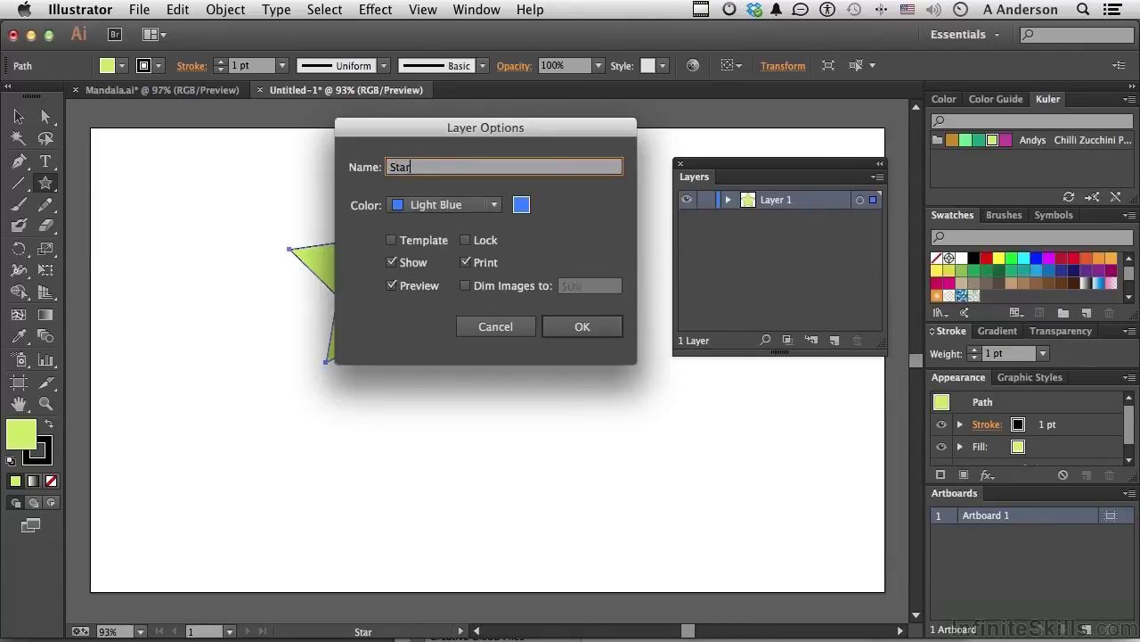
key(Return)
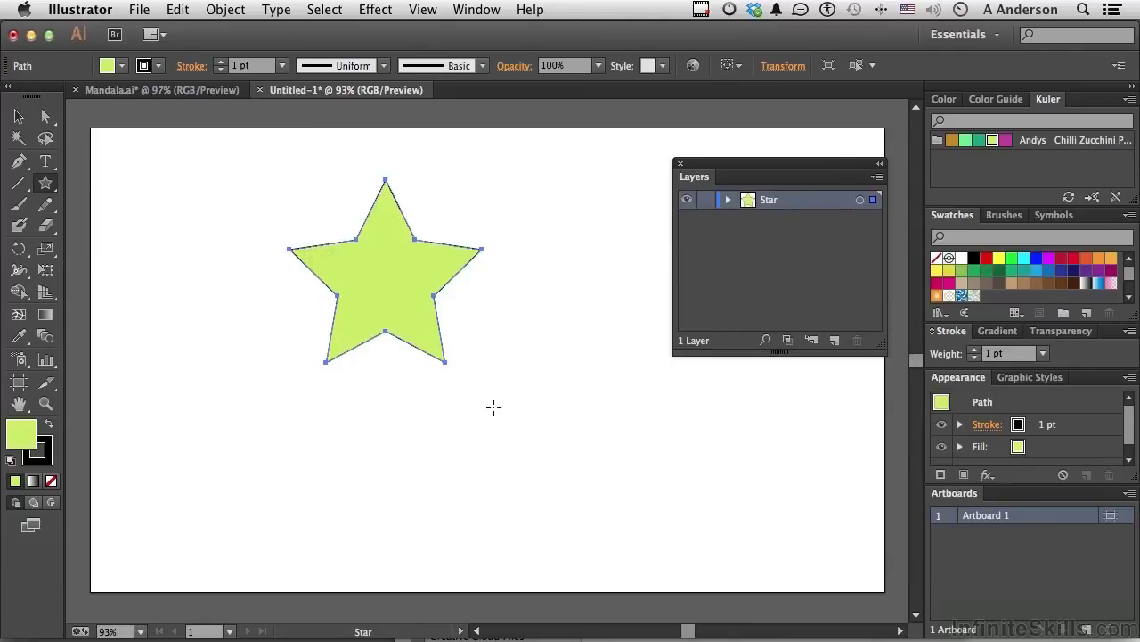
click(18, 122)
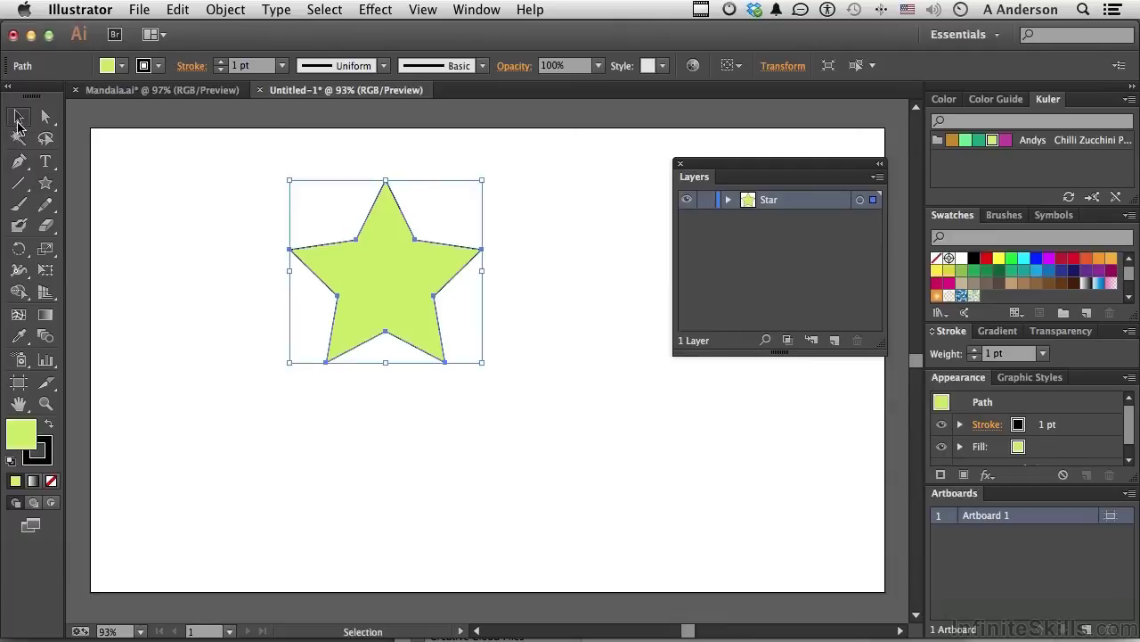
click(185, 334)
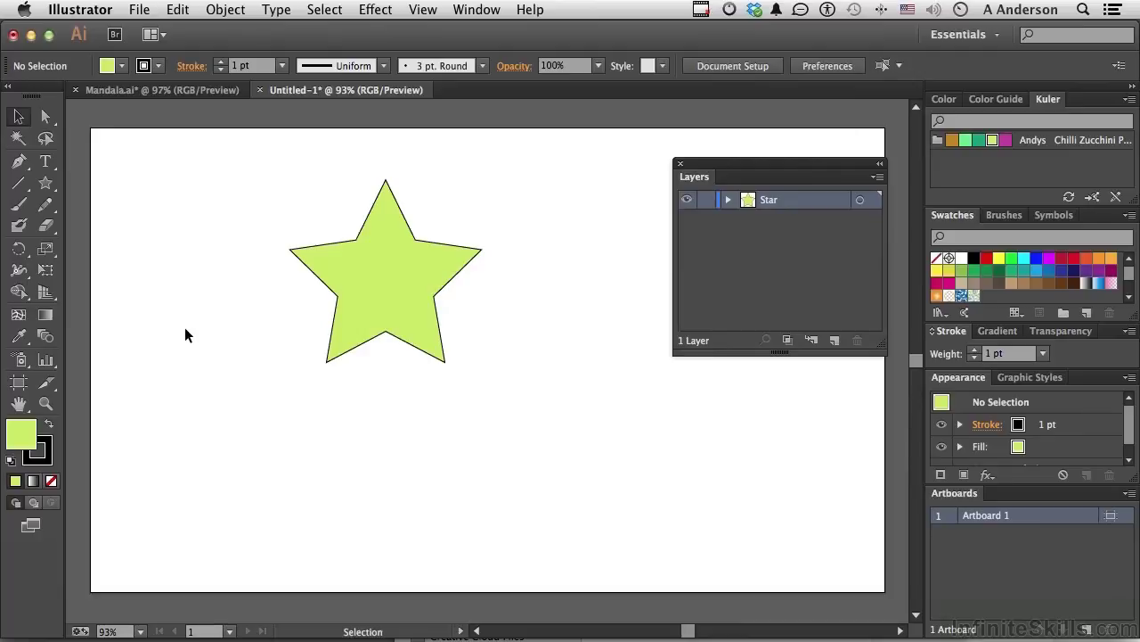
Select the green star and copy it with Edit > Copy
click(391, 283)
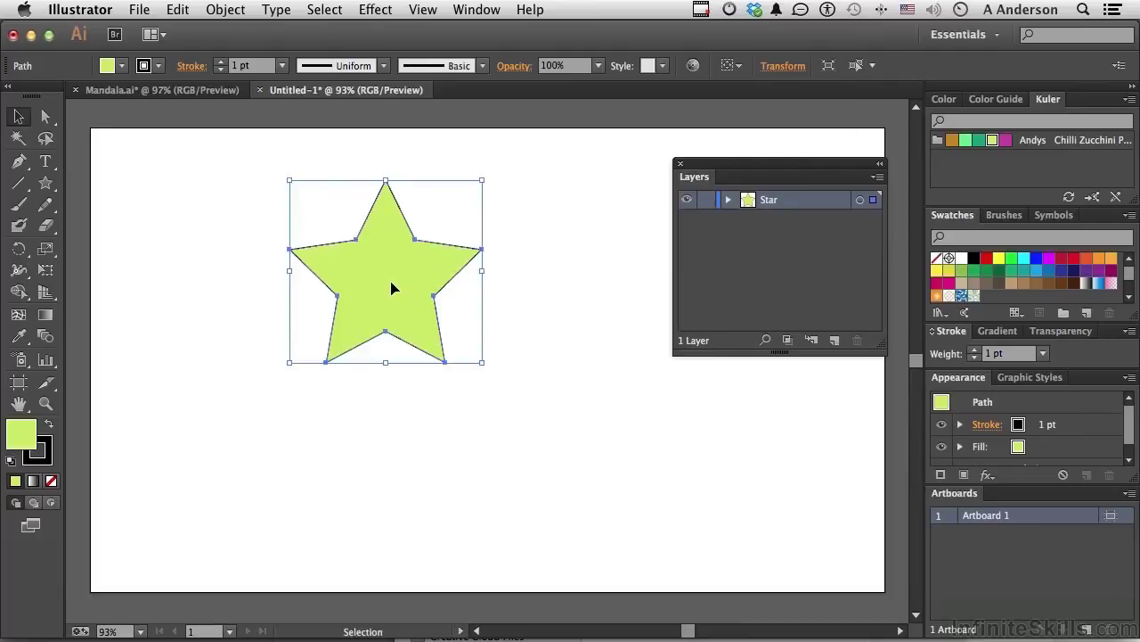
click(186, 11)
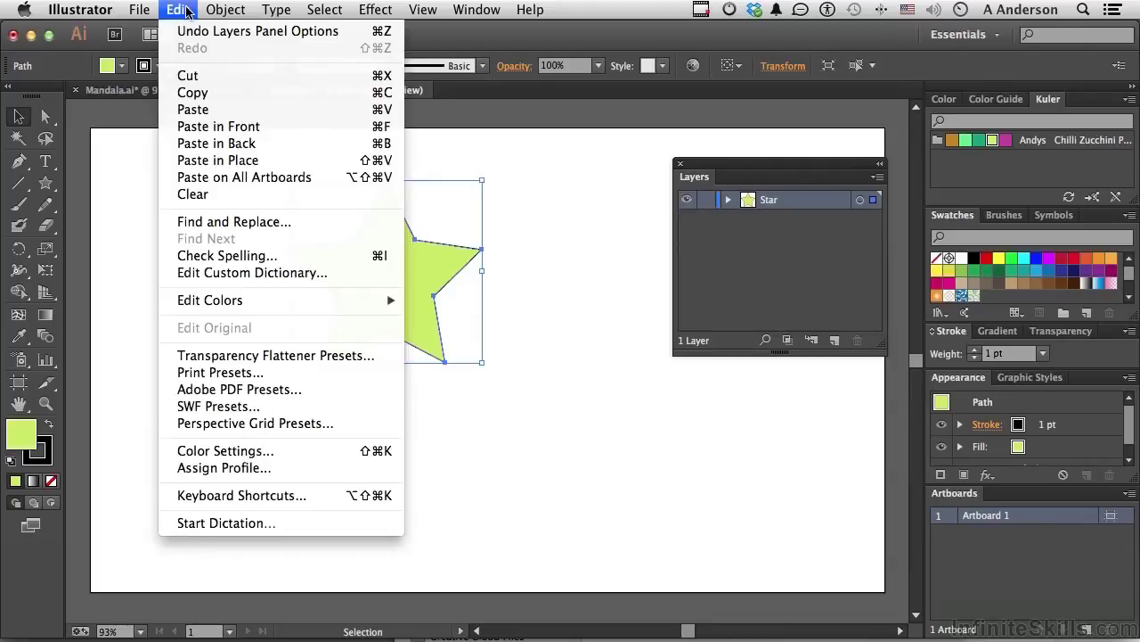
click(202, 95)
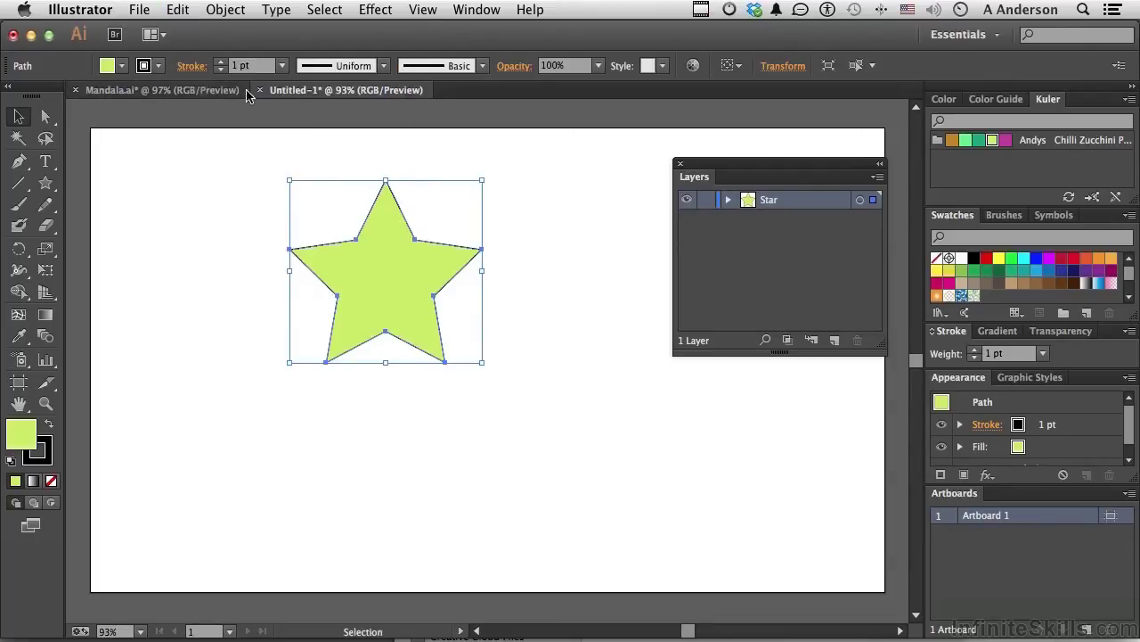
Paste the star into Mandala.ai, then remove it again
click(130, 93)
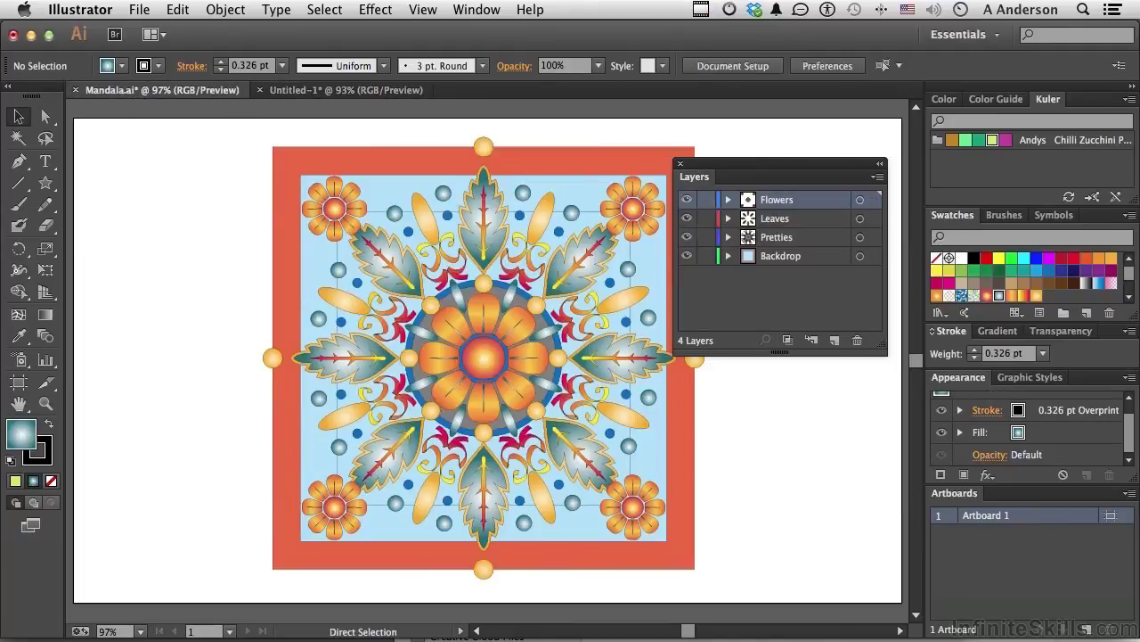
click(177, 10)
click(204, 110)
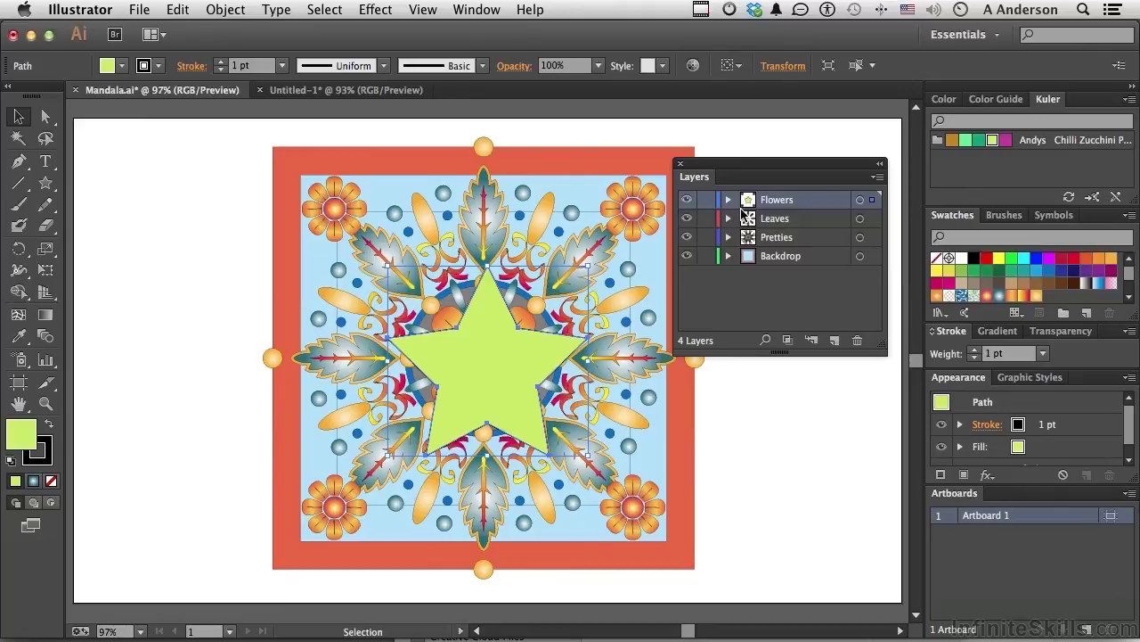
key(Delete)
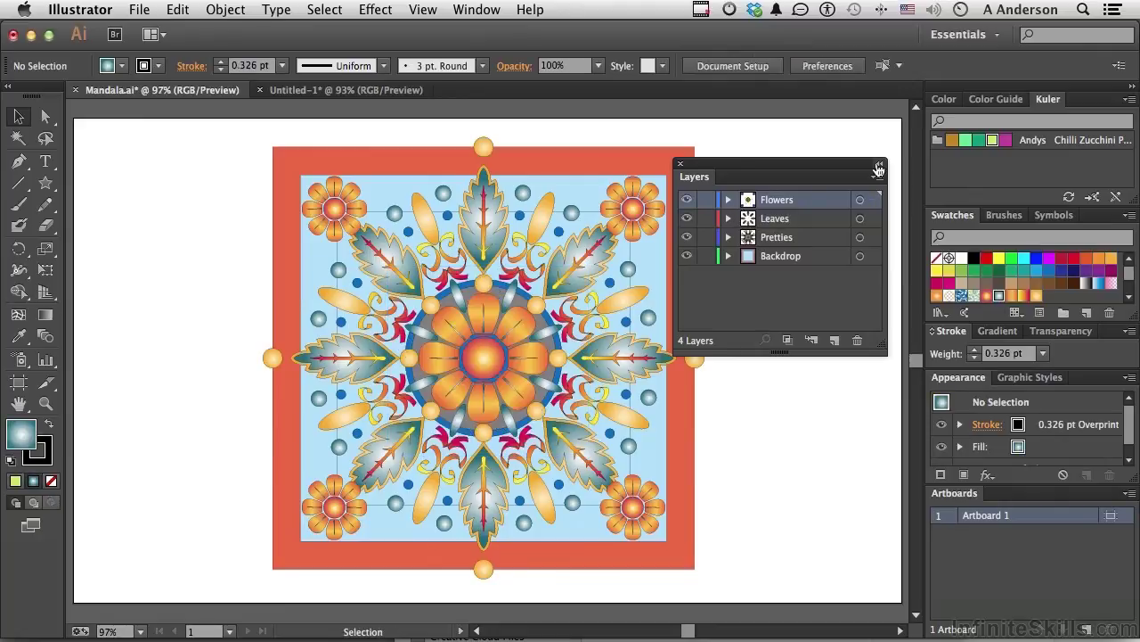
Turn on Paste Remembers Layers in the Layers panel menu
click(877, 177)
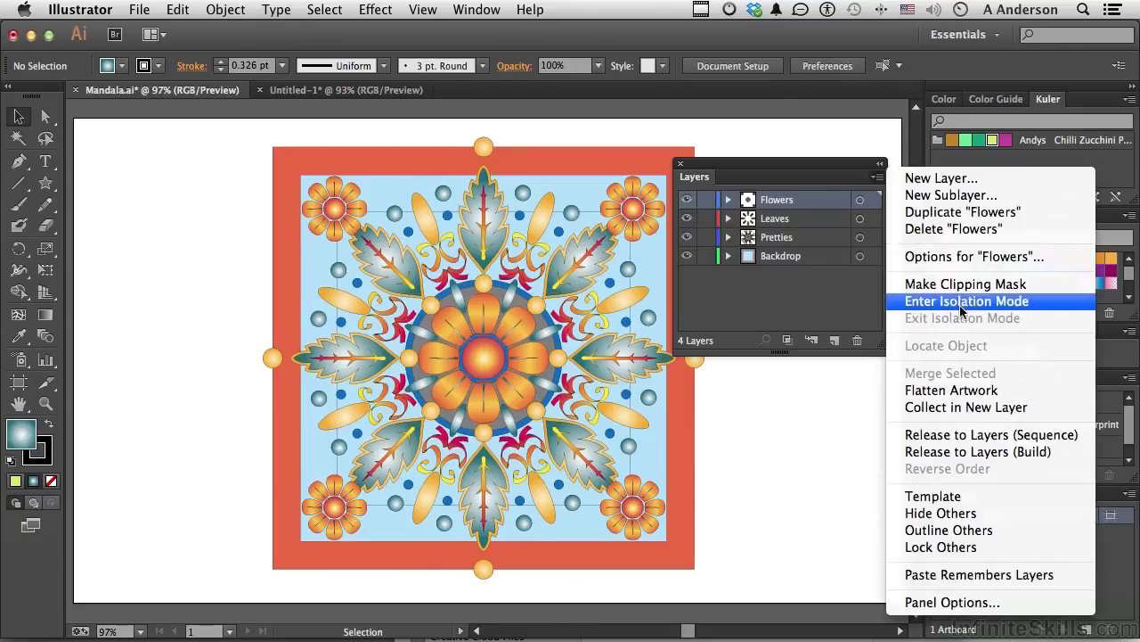
click(1007, 575)
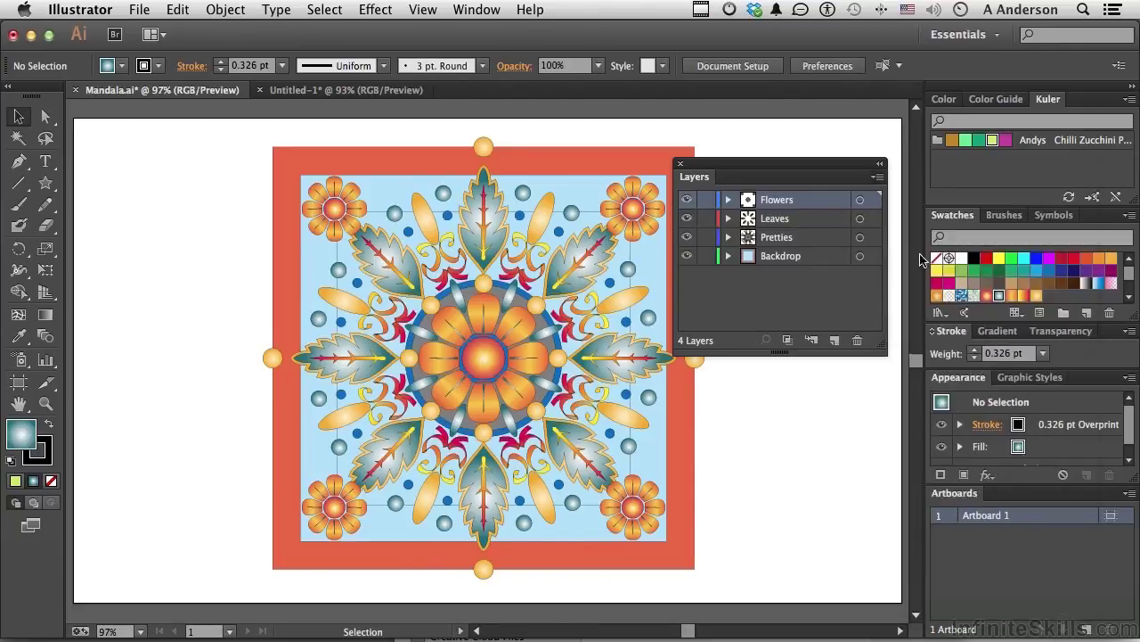
click(878, 178)
click(879, 180)
Paste the star onto its own Star layer, then drag that layer to the trash
click(179, 10)
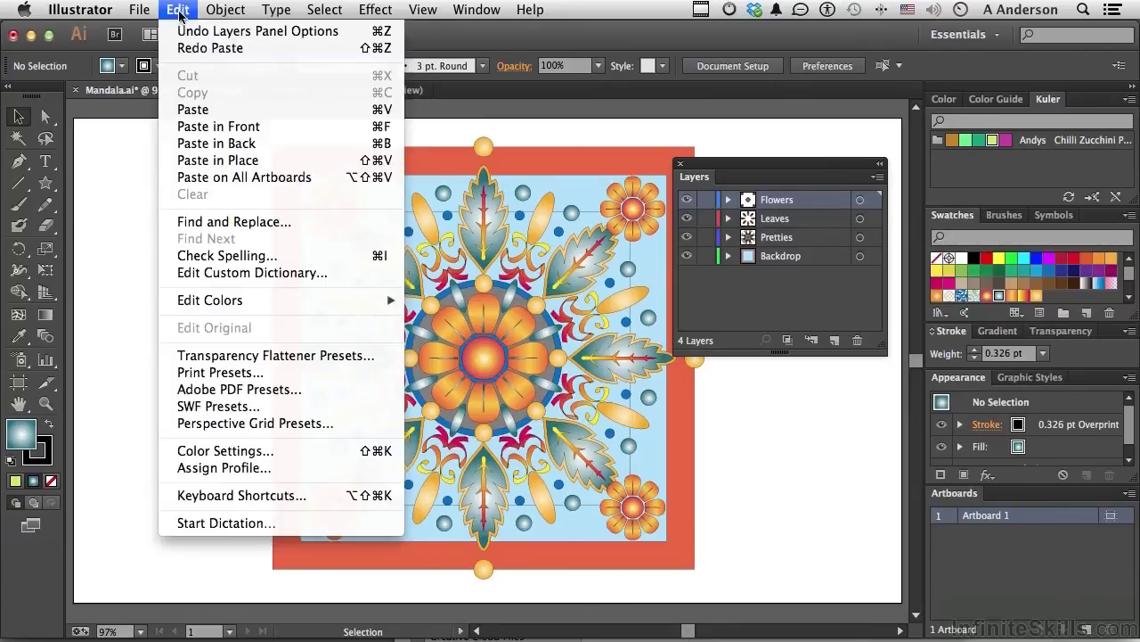
click(200, 107)
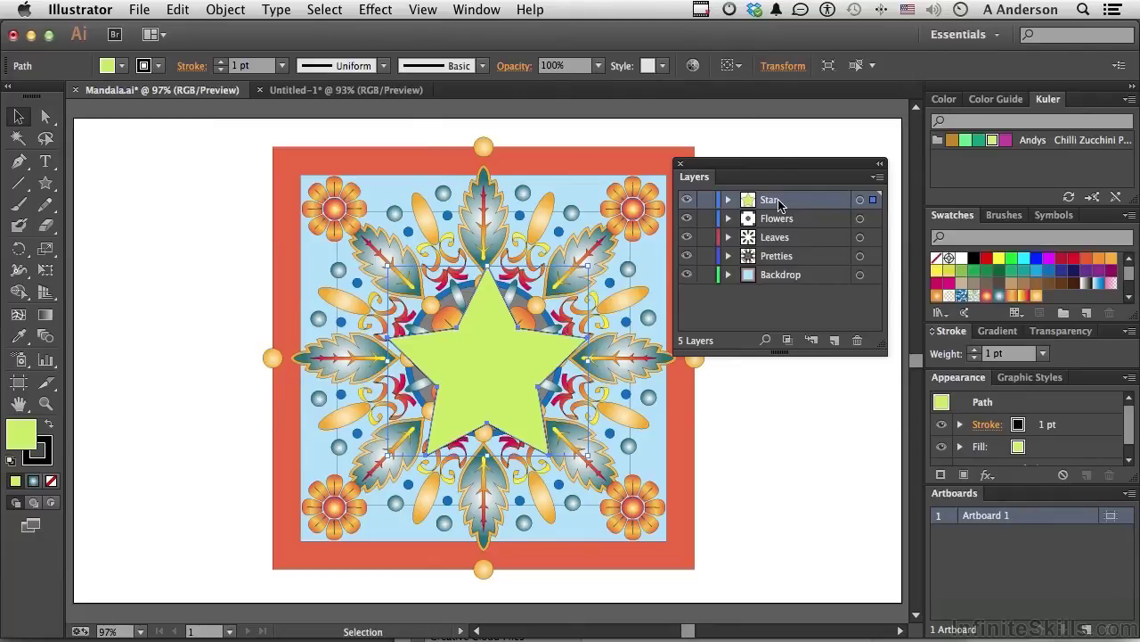
drag(778, 204, 858, 343)
Turn off Paste Remembers Layers and set Panel Options to Show Layers Only
click(878, 177)
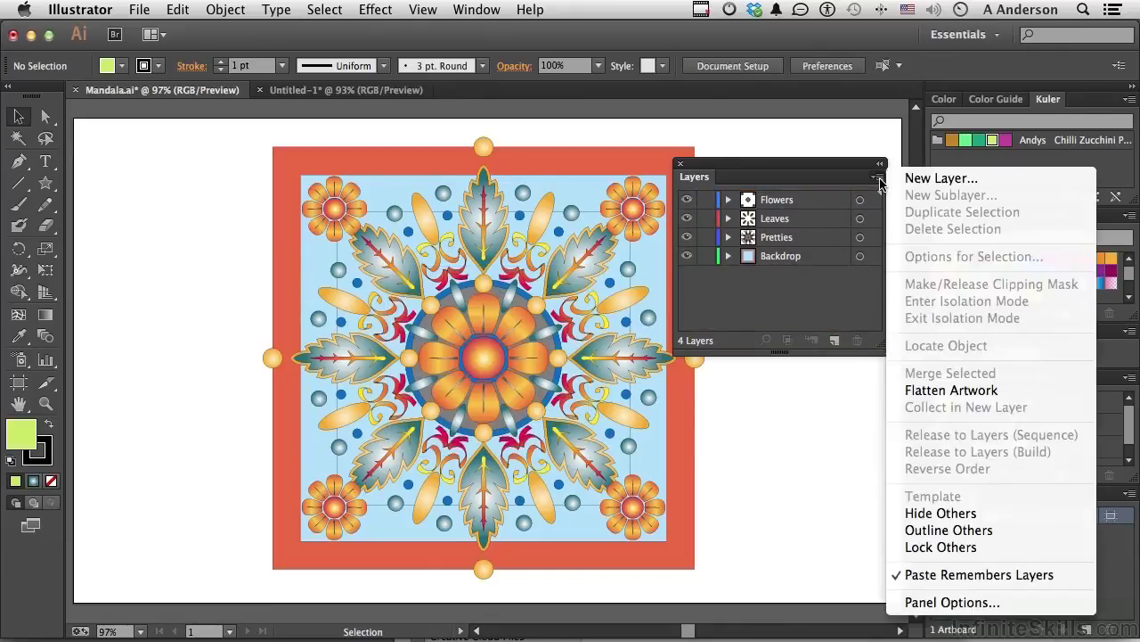
click(958, 577)
click(878, 176)
click(983, 605)
drag(644, 140, 545, 150)
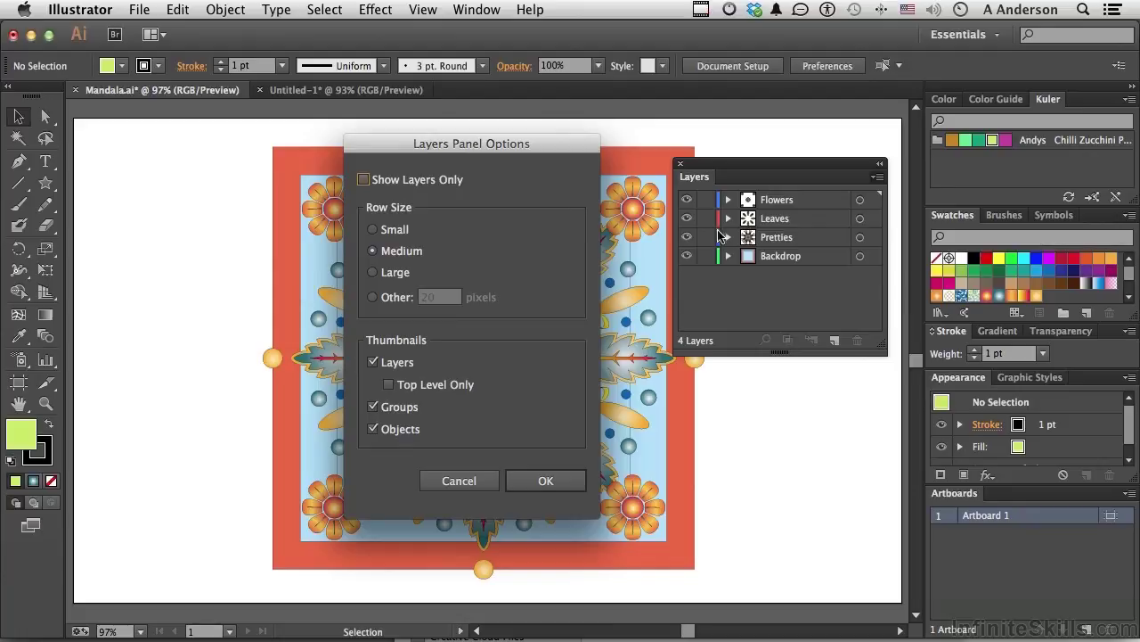
click(363, 180)
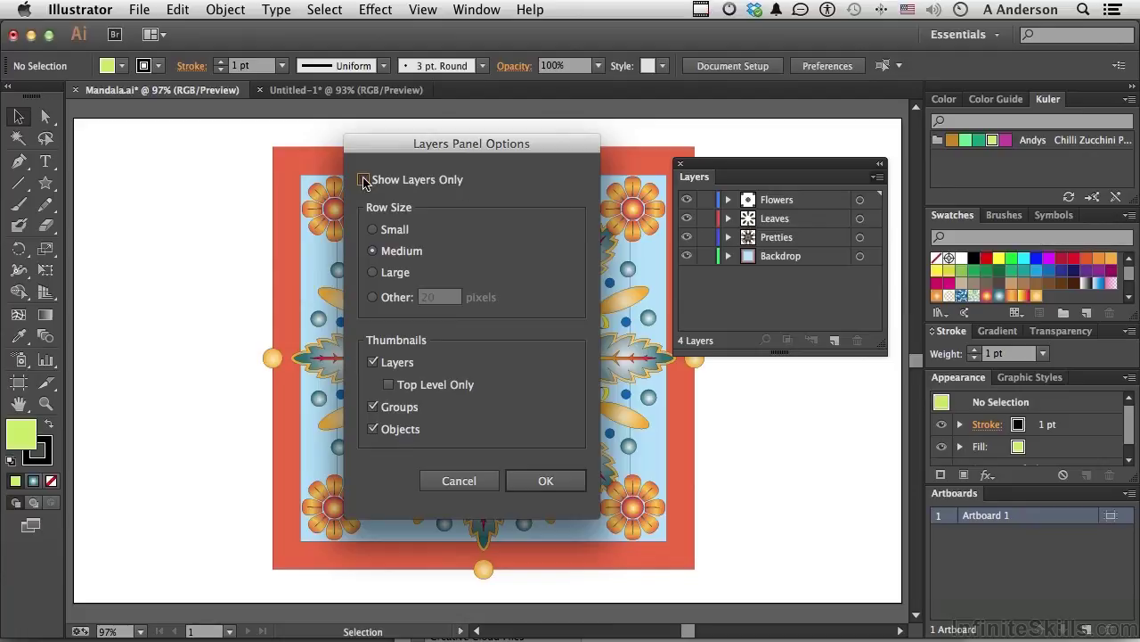
click(540, 482)
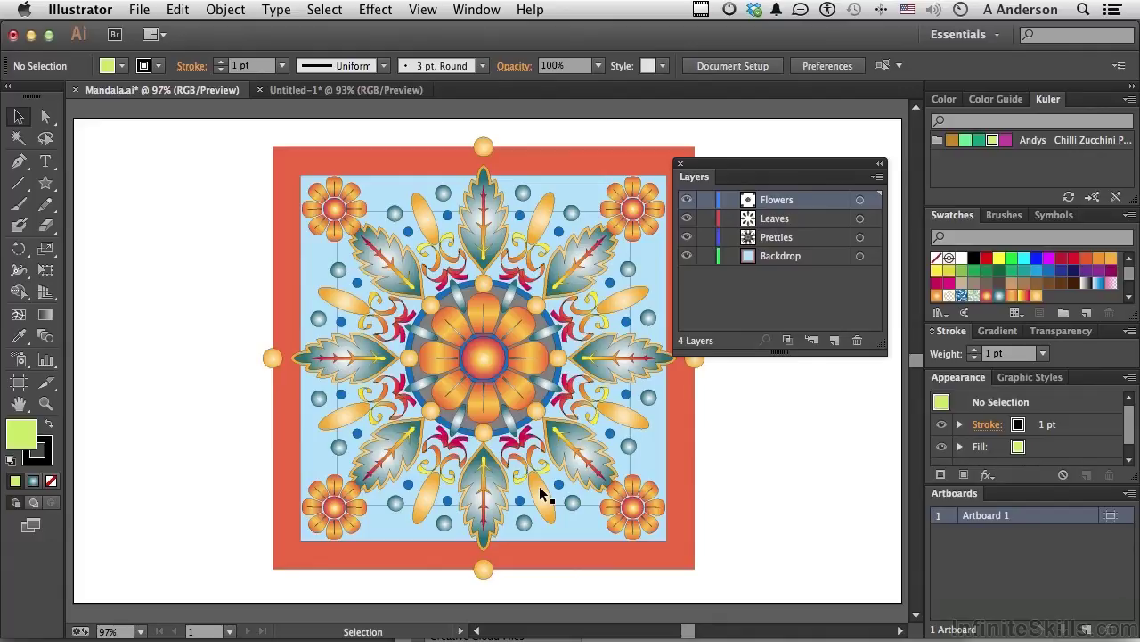
With a flower selected, uncheck Show Layers Only in Layers Panel Options, then deselect
click(633, 211)
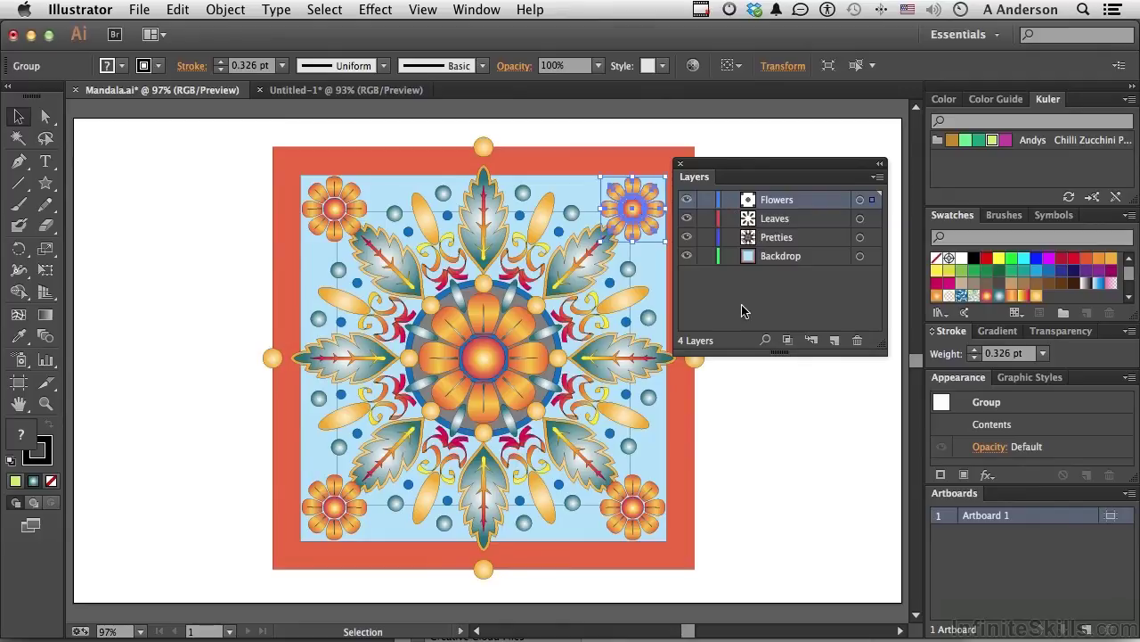
click(880, 178)
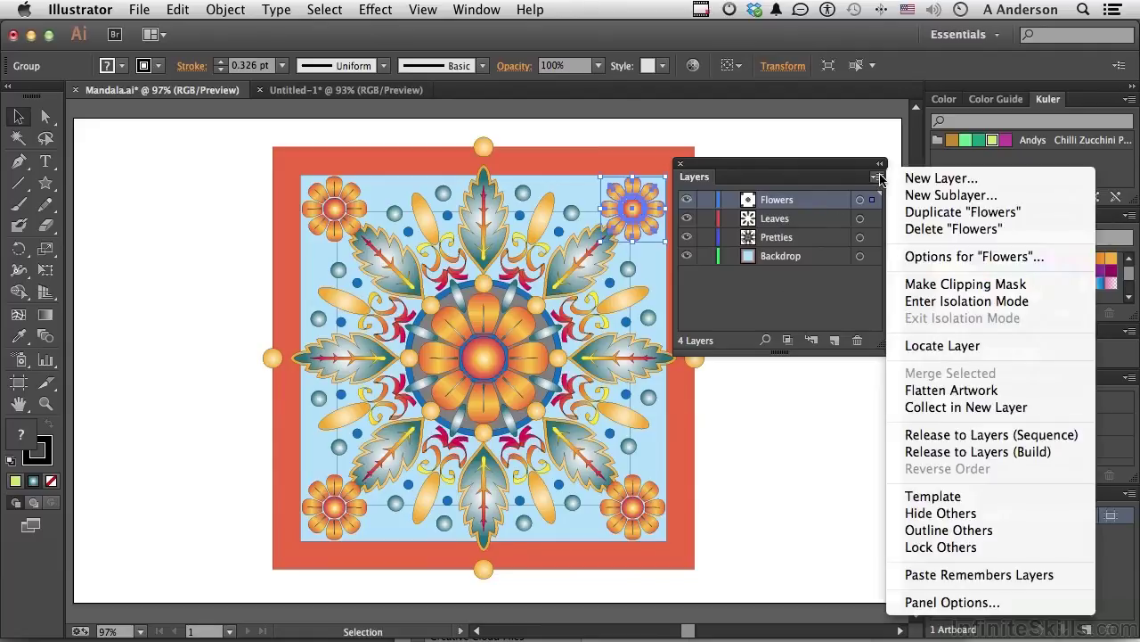
click(979, 603)
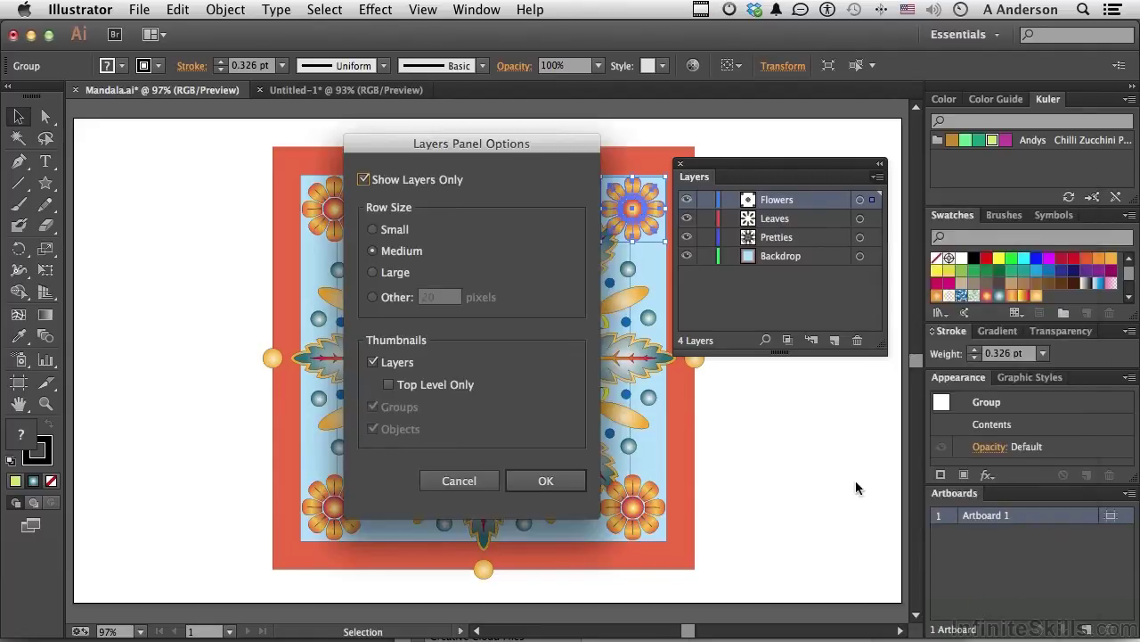
click(406, 181)
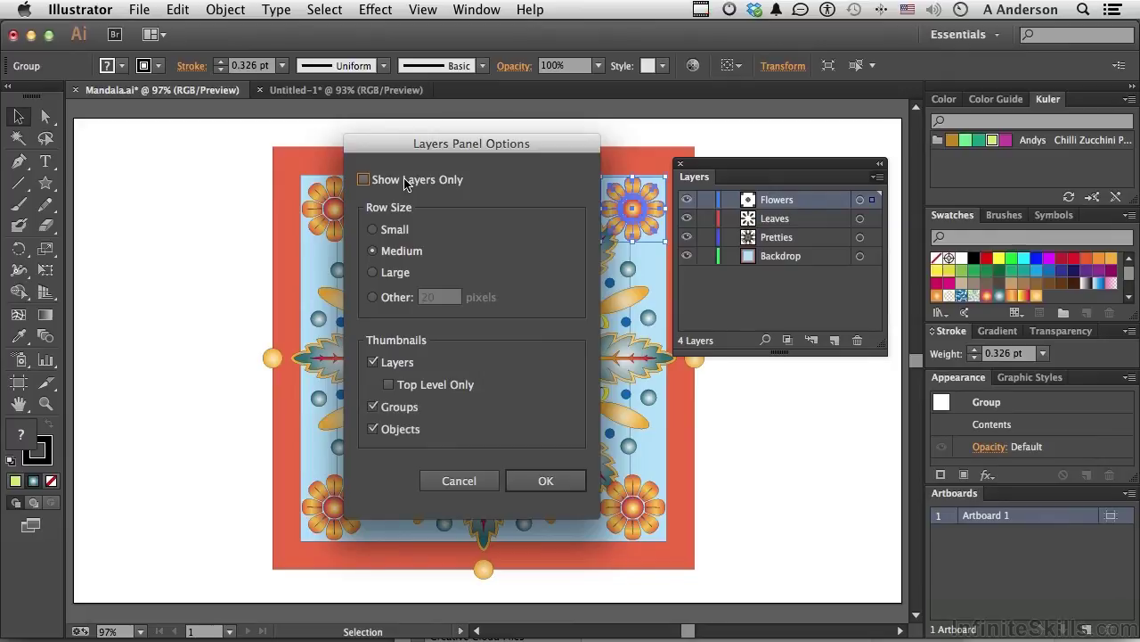
click(545, 481)
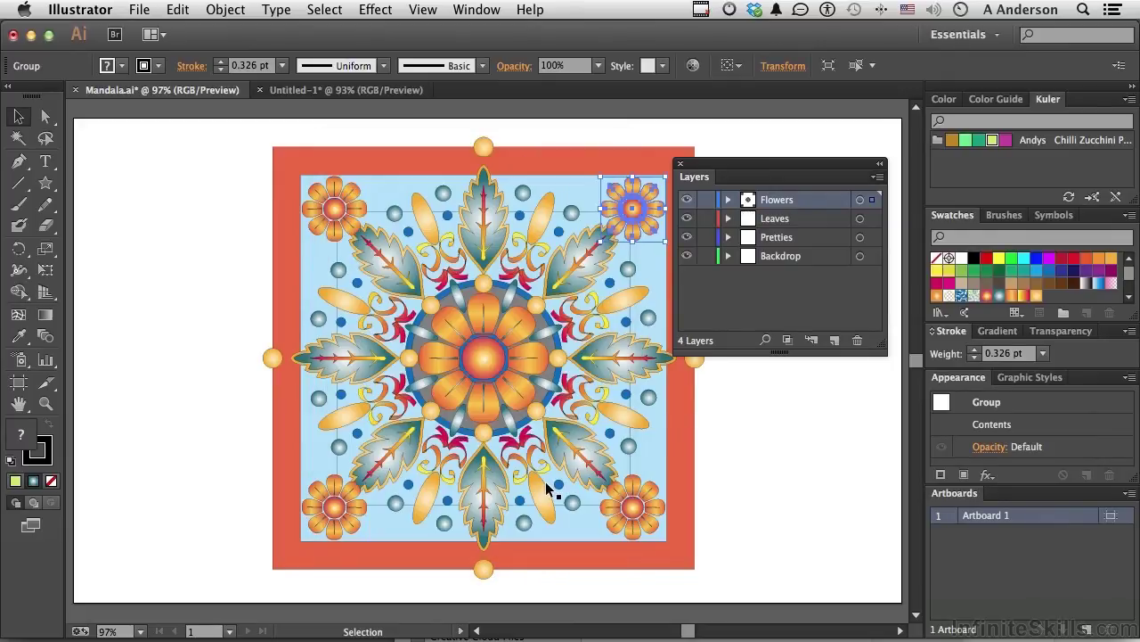
click(811, 460)
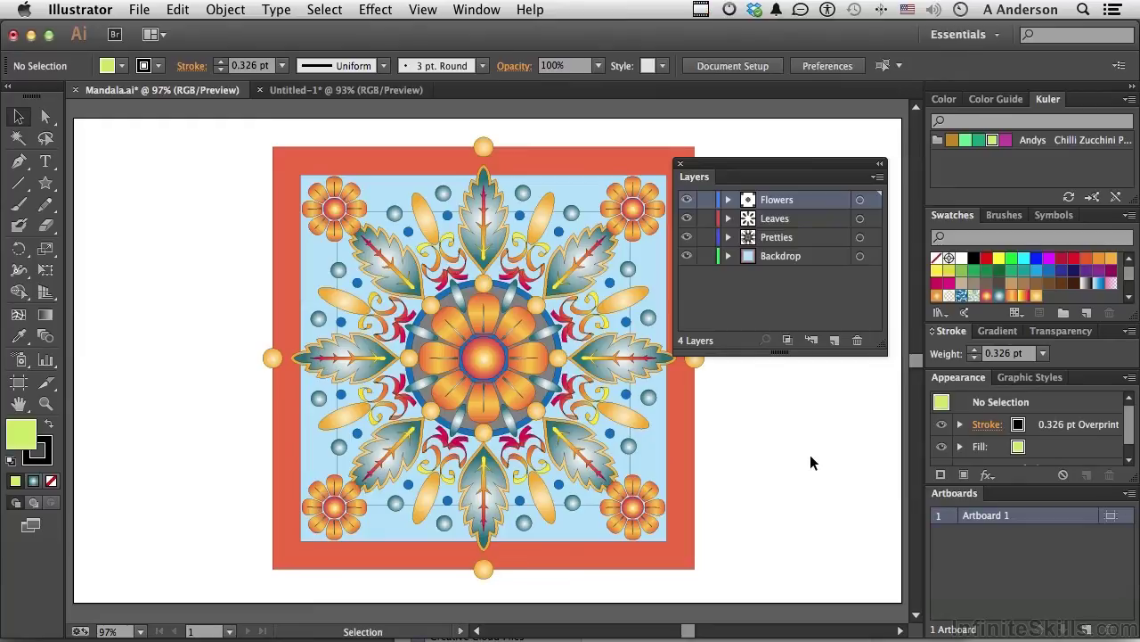